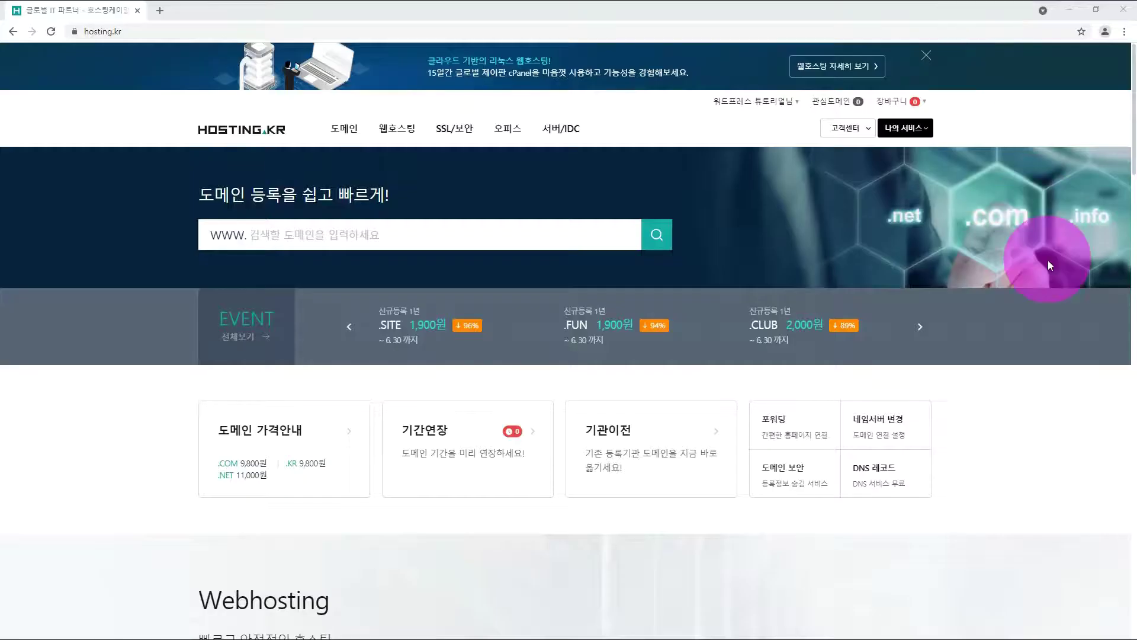
Step: Search for available domains with the name wordpresshomepage
left_click(223, 231)
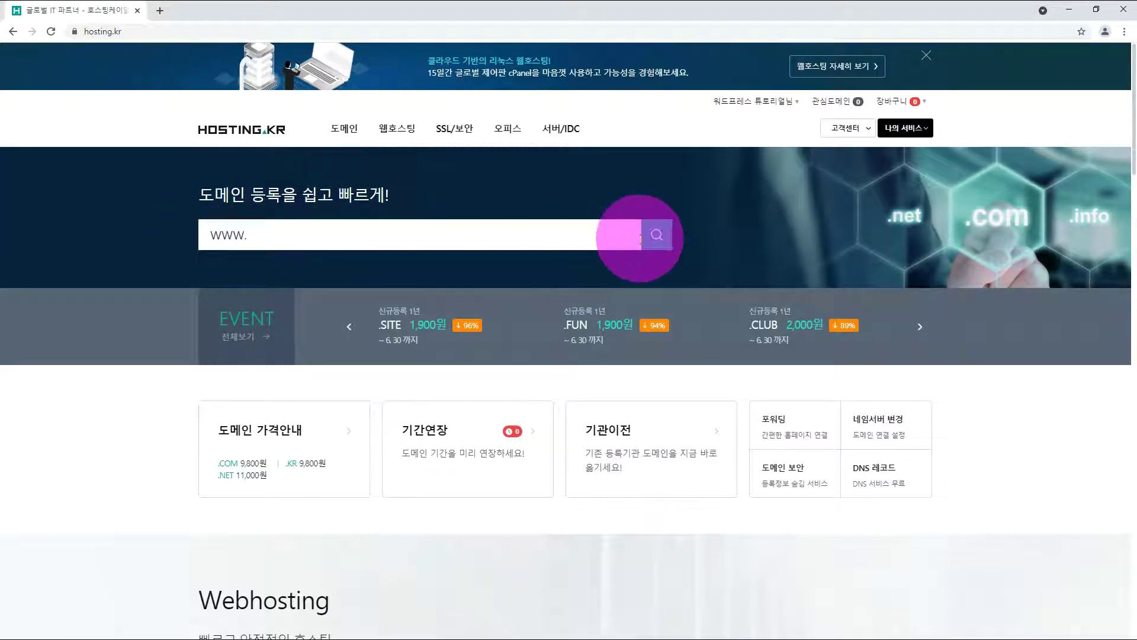
type("wordp")
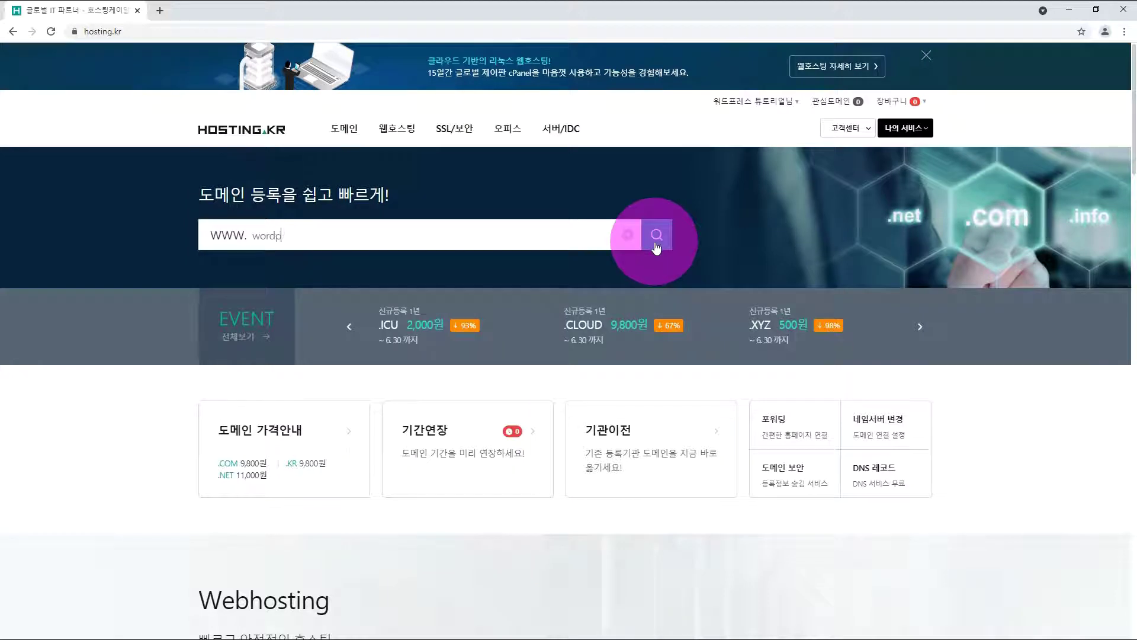
type("resshomepage")
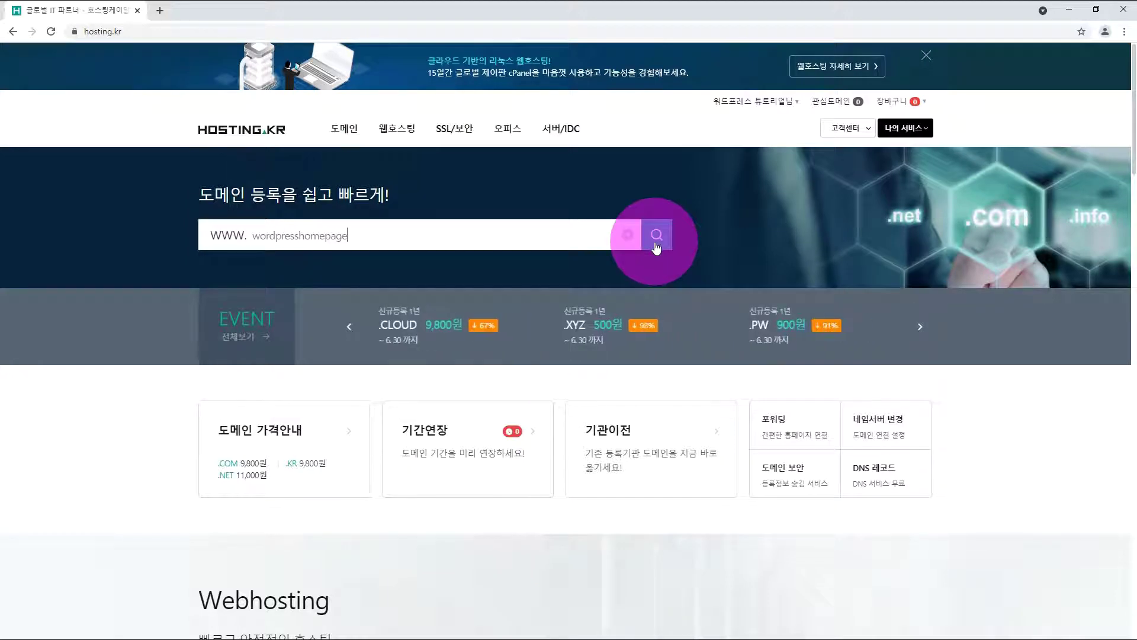
left_click(656, 243)
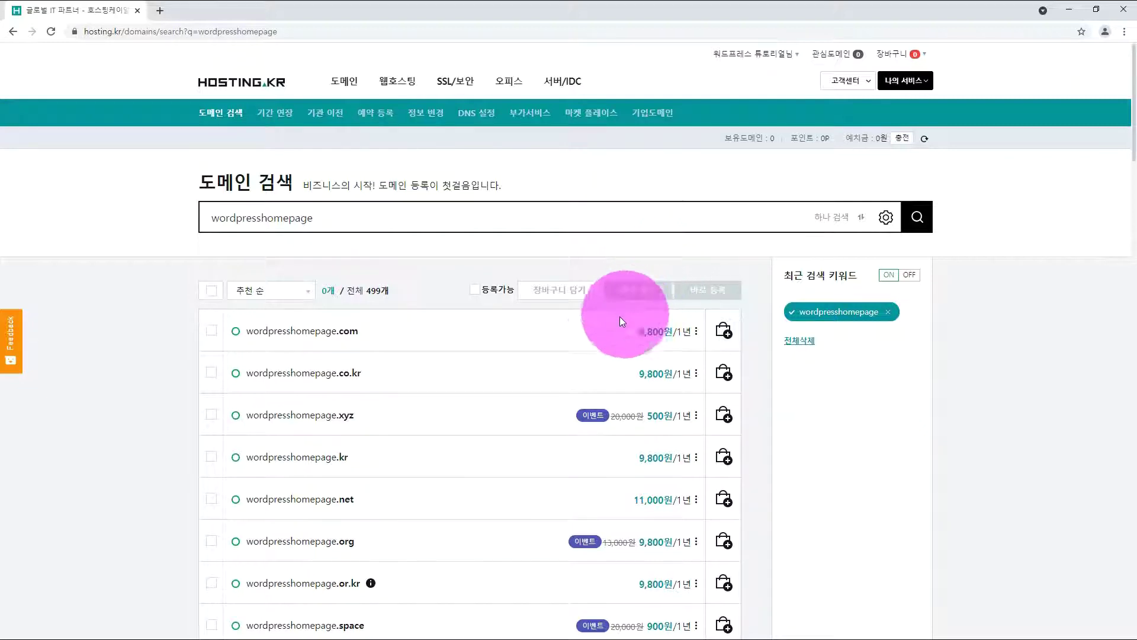
Step: Select wordpresshomepage.com for immediate registration and proceed from the cart with a one-year term
left_click(212, 331)
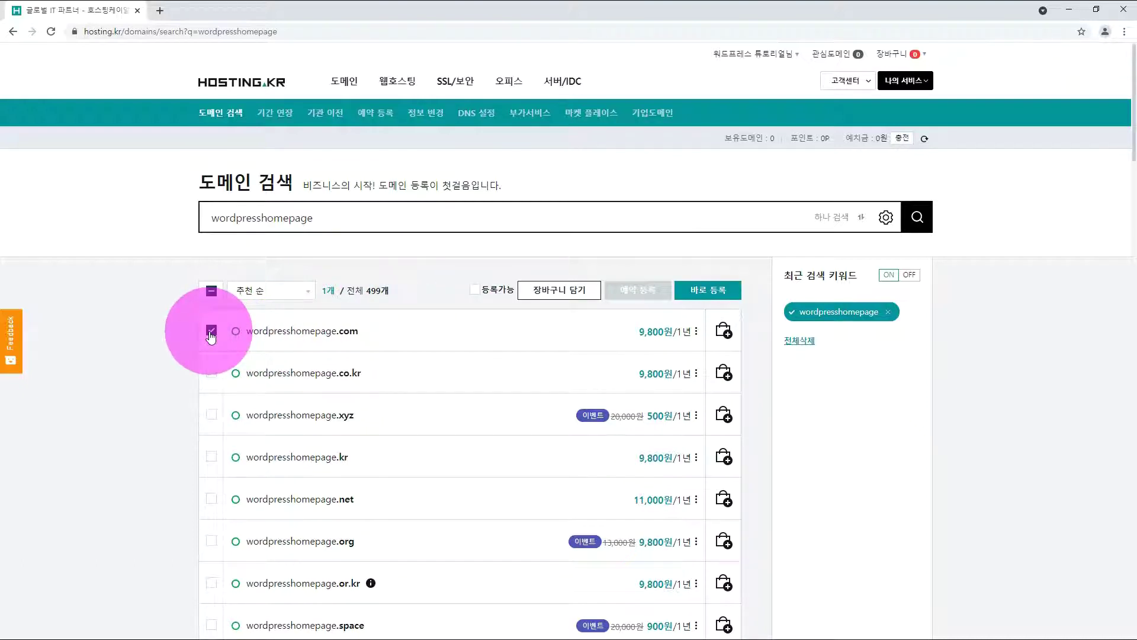
left_click(719, 292)
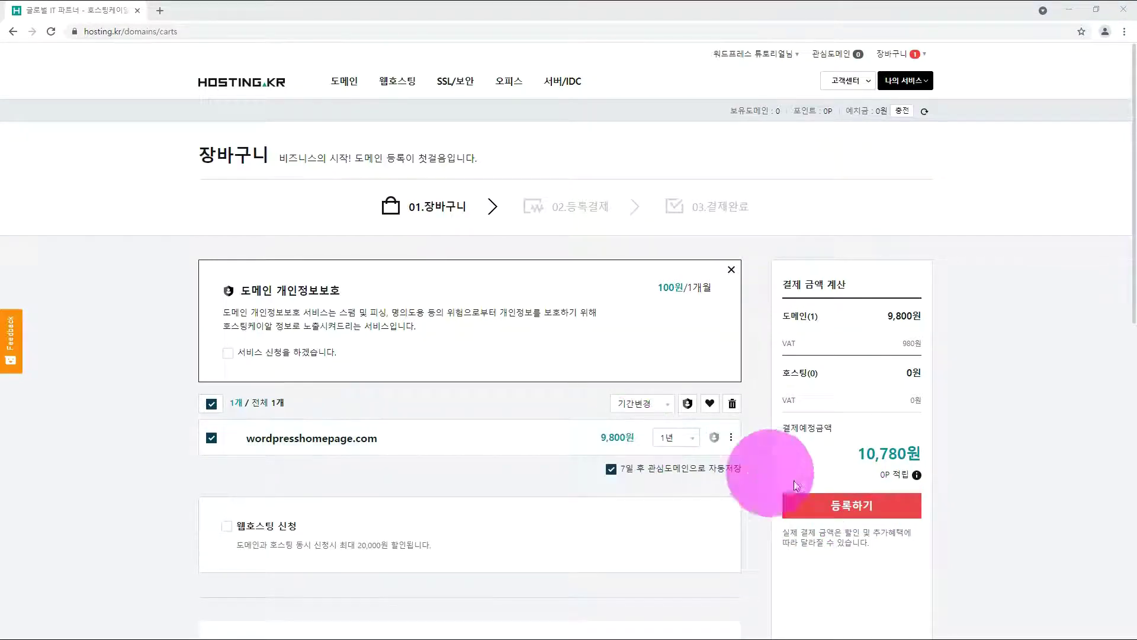
left_click(839, 505)
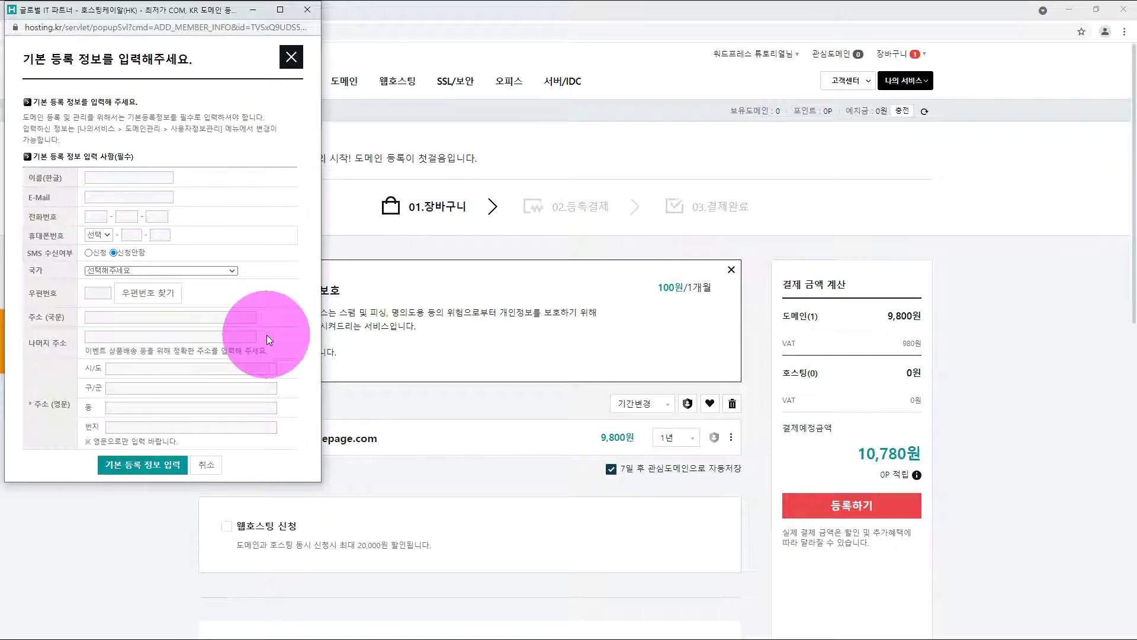
Step: Fill in the required basic registrant details and save the registration information to continue to payment
left_click(107, 179)
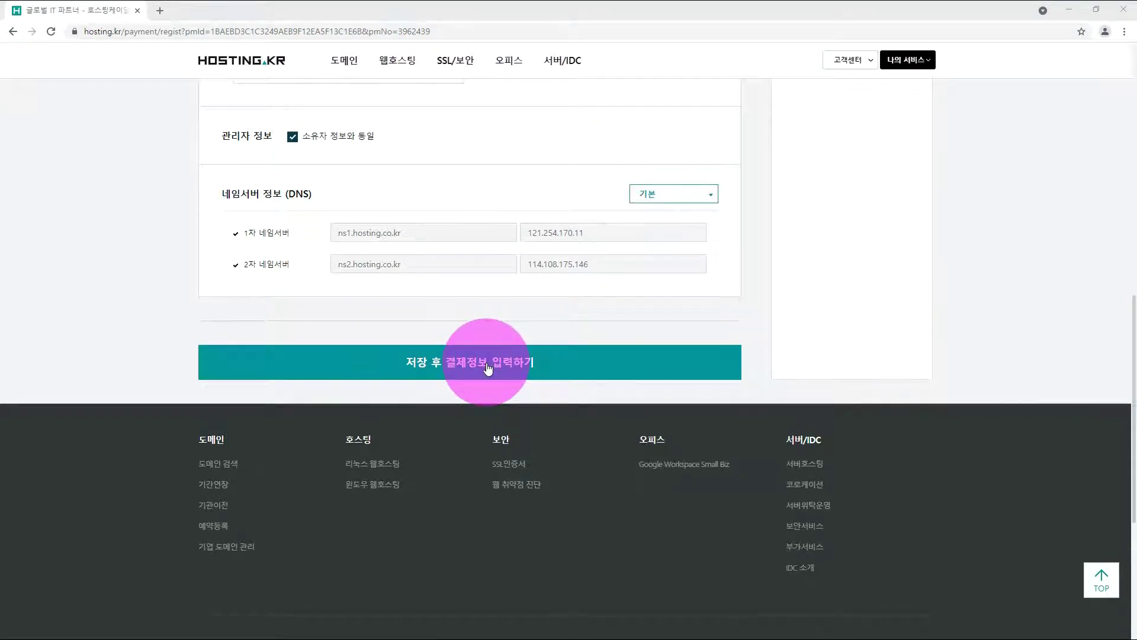
left_click(487, 368)
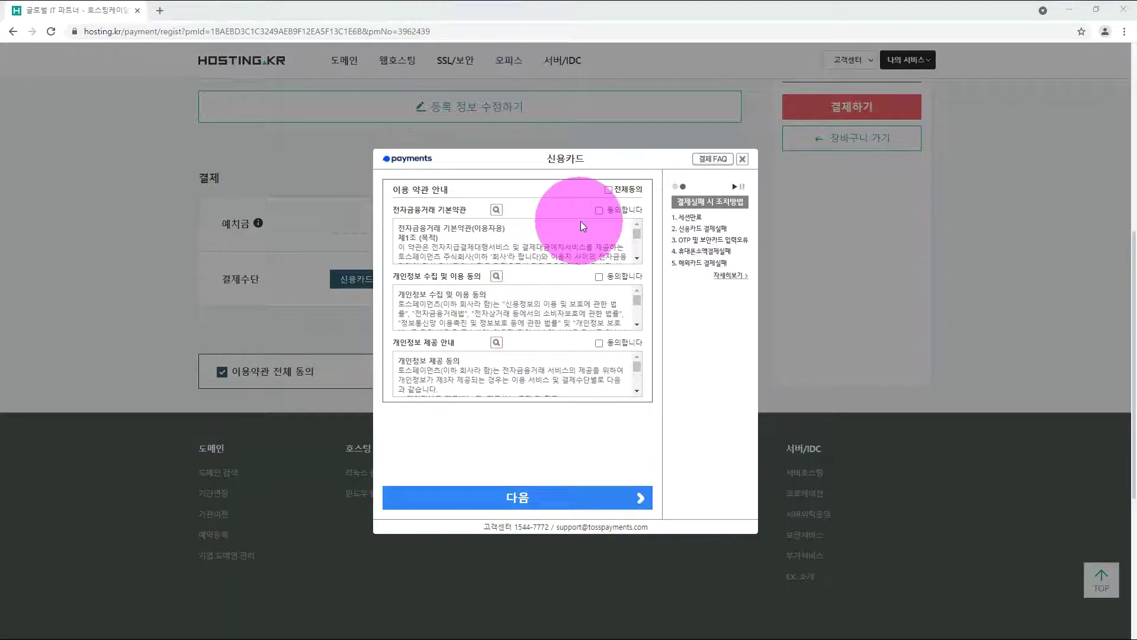
Step: Agree to all credit card payment terms and the full terms of service for the domain order
left_click(609, 189)
left_click(596, 502)
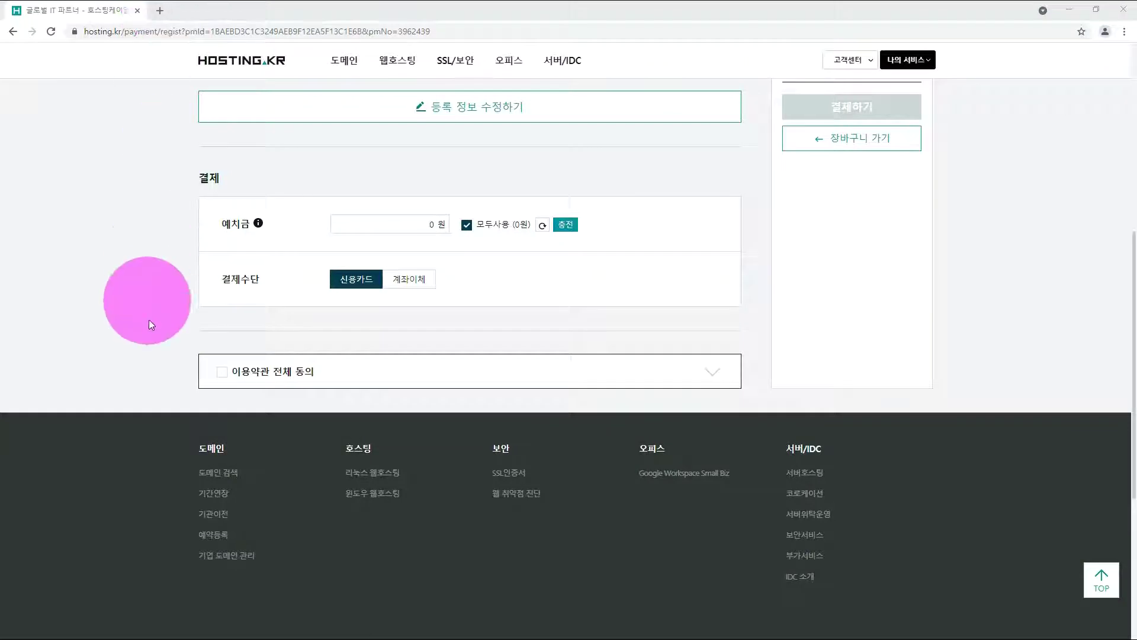
left_click(222, 374)
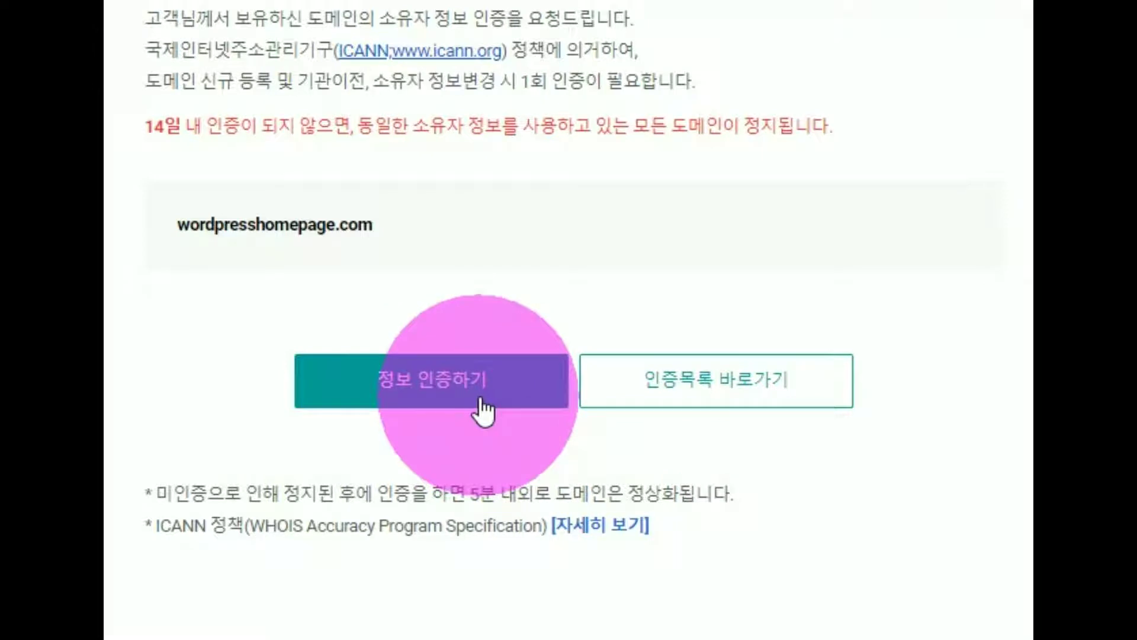
Step: Verify the owner information for wordpresshomepage.com from the ICANN verification e-mail
left_click(441, 388)
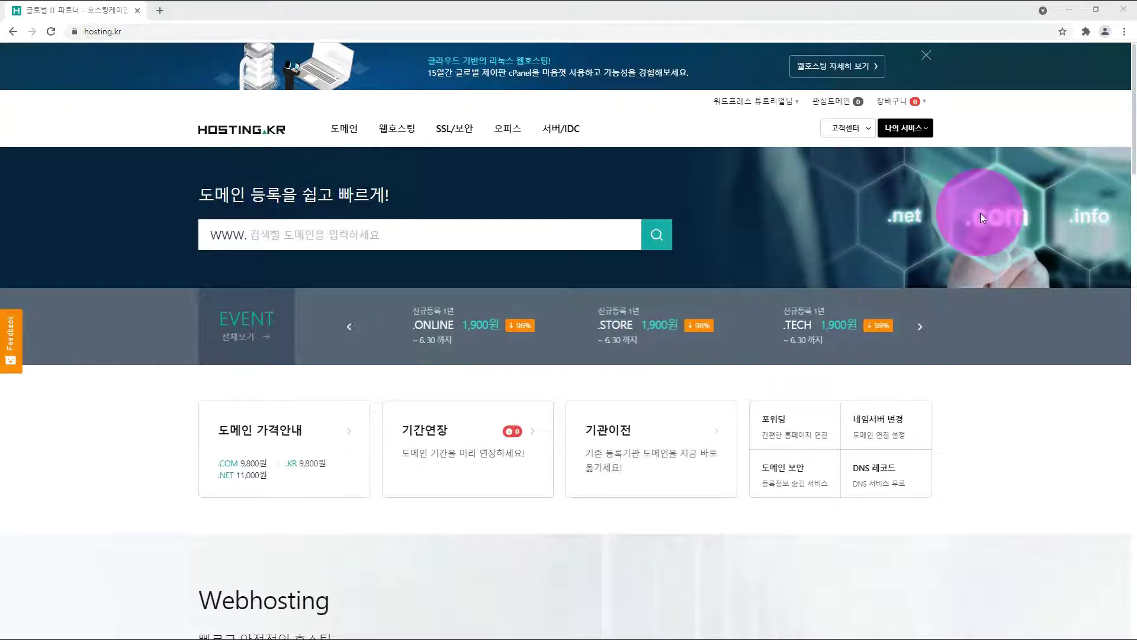
Step: Open the domain management page of the HOSTING.KR account
left_click(916, 131)
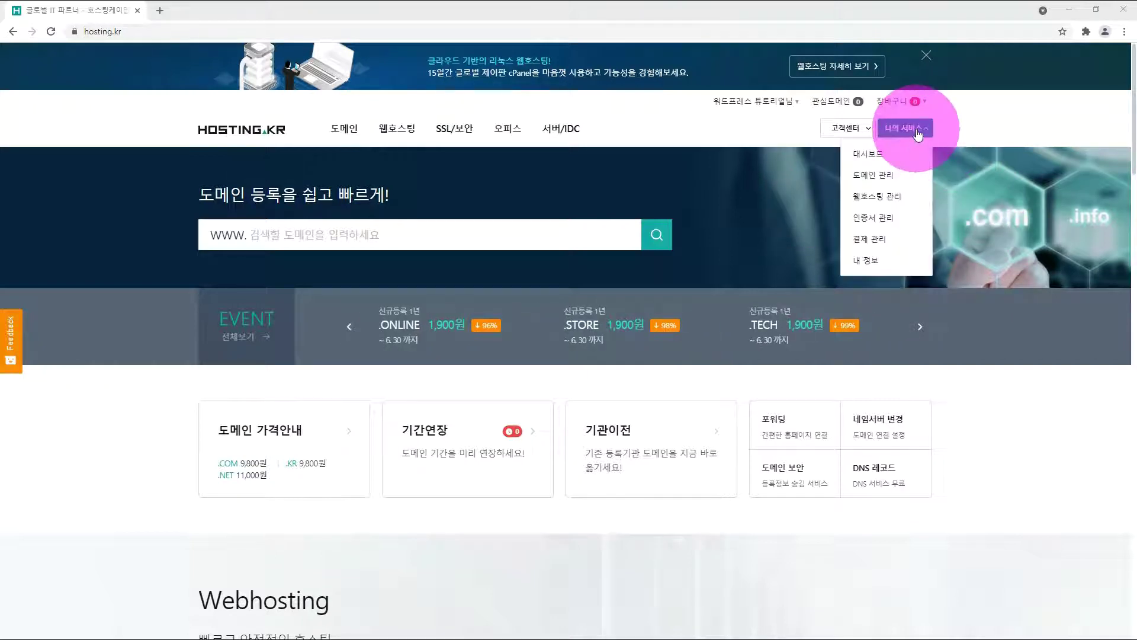
left_click(881, 176)
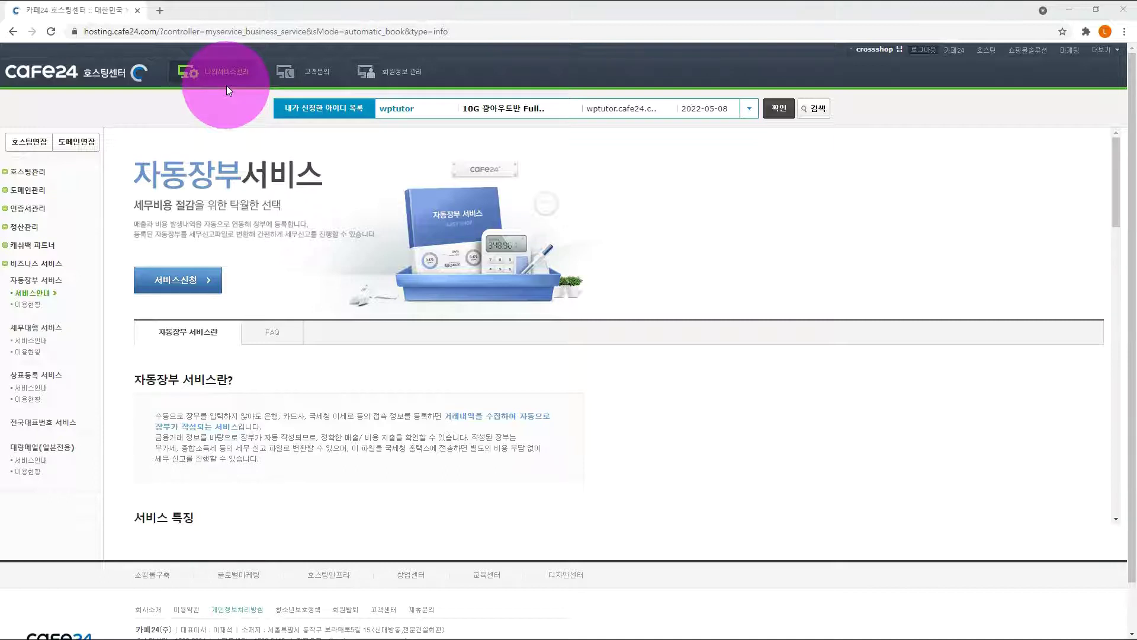
Step: Open the domain connection management page for the wptutor hosting account in the Cafe24 hosting center
left_click(23, 178)
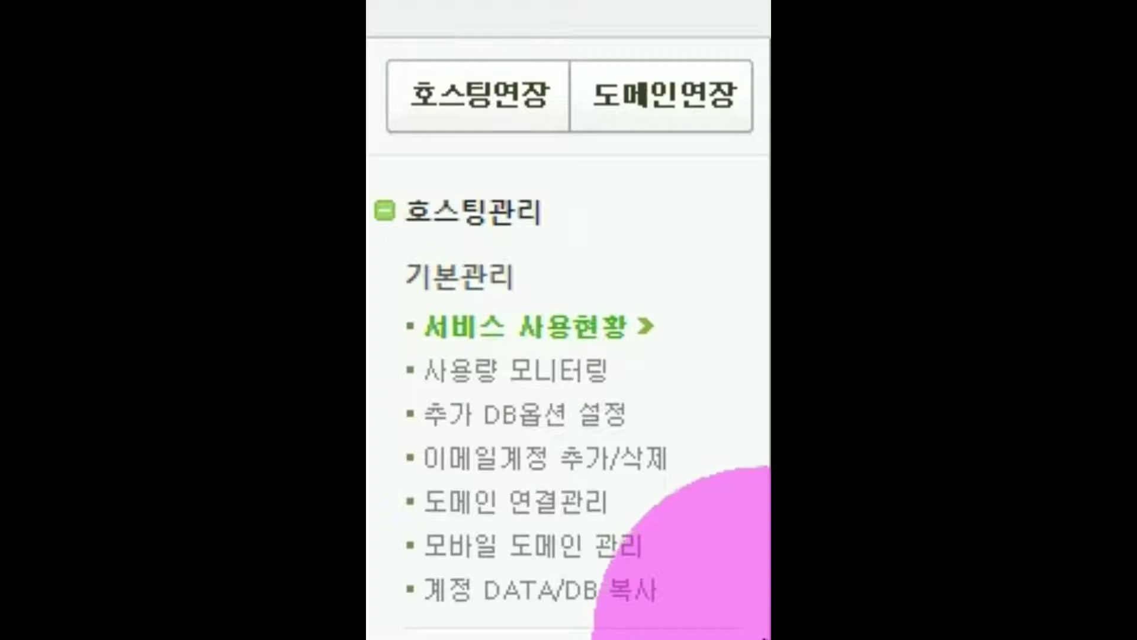
left_click(476, 504)
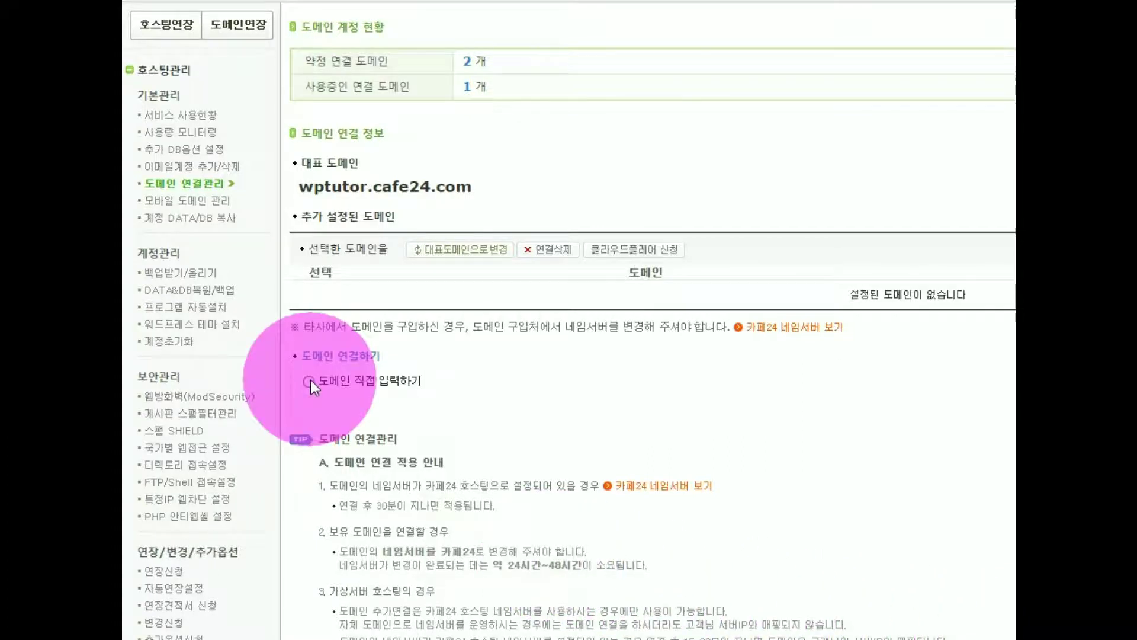
Step: Try to connect wordpresshomepage.com to the Cafe24 hosting account by entering the domain directly
left_click(308, 381)
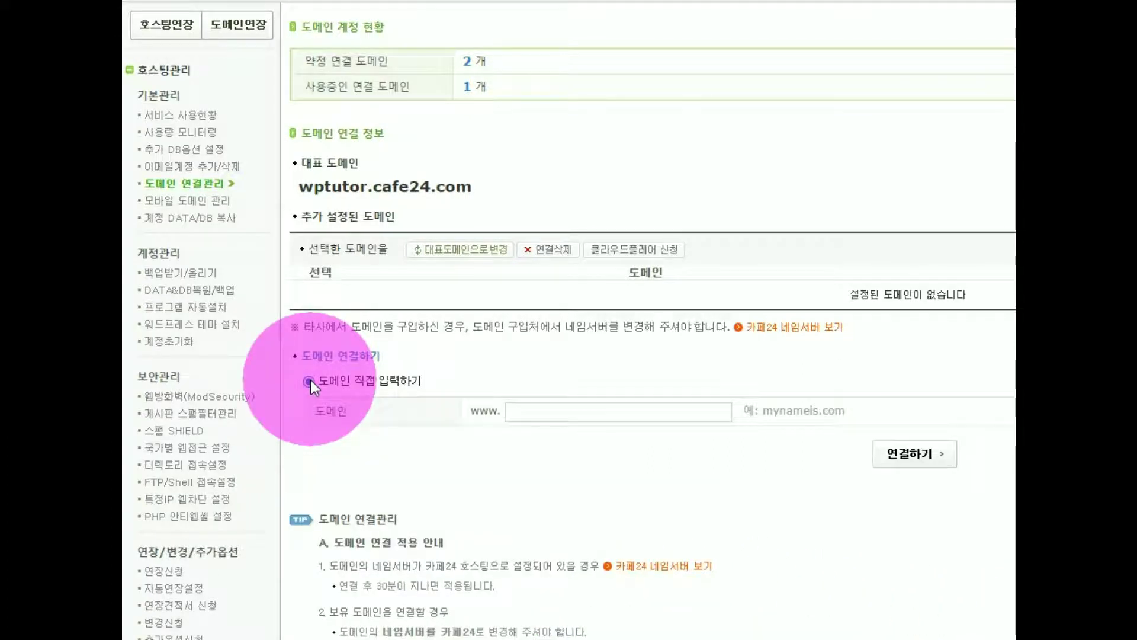
left_click(544, 413)
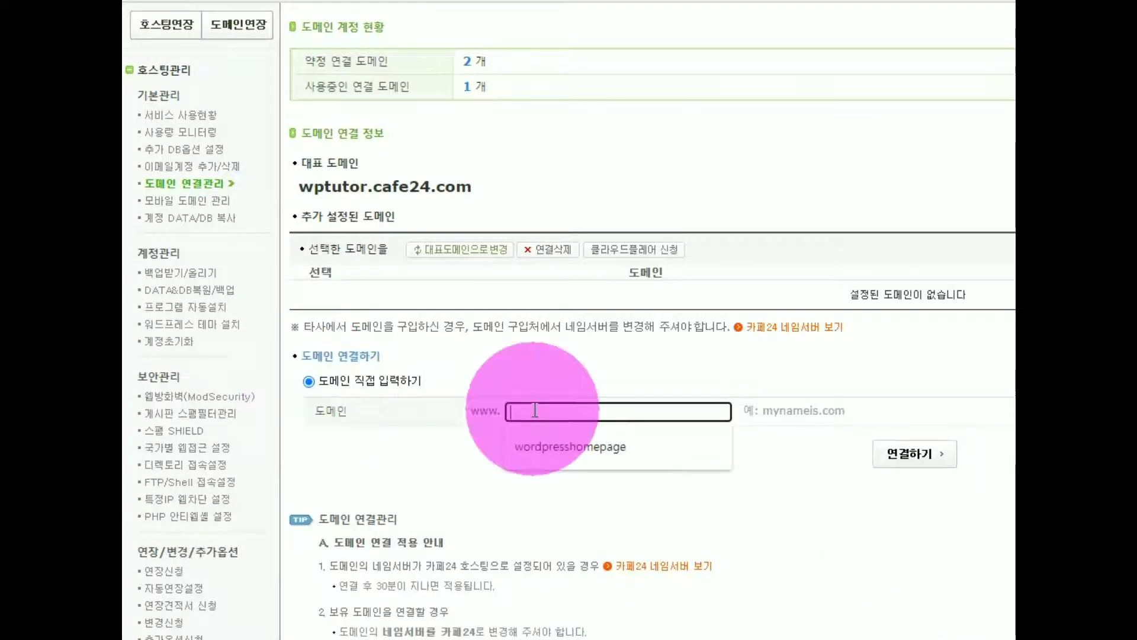
left_click(560, 447)
type(".")
type("m")
left_click(911, 464)
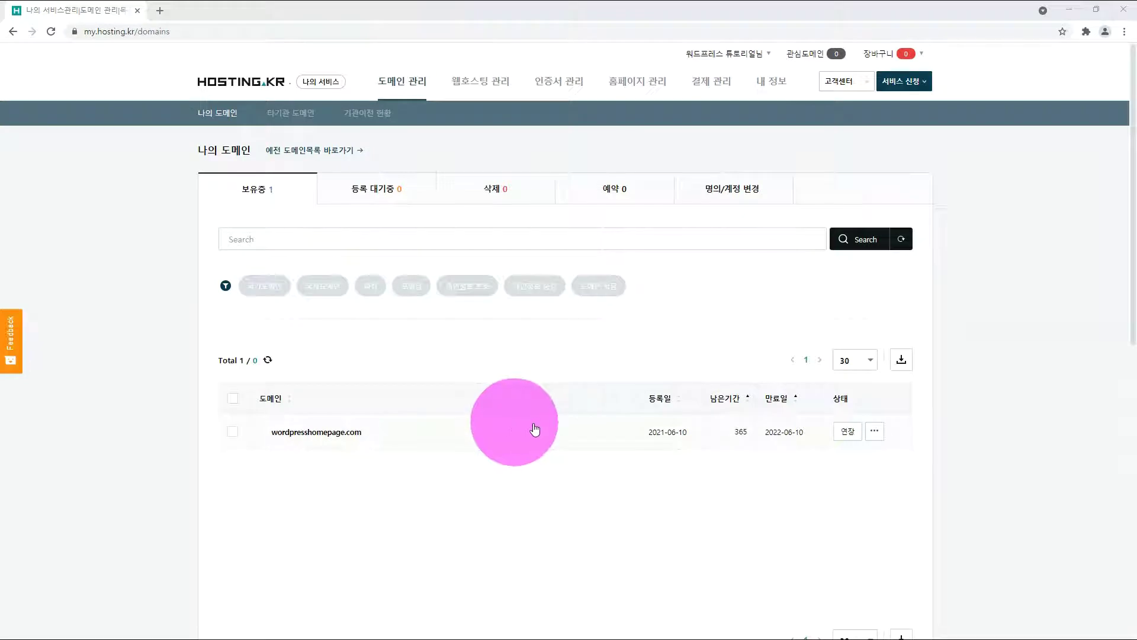
Step: In HOSTING.KR, edit the DNS settings of wordpresshomepage.com and set the first name server to ns1.cafe24.com
left_click(874, 431)
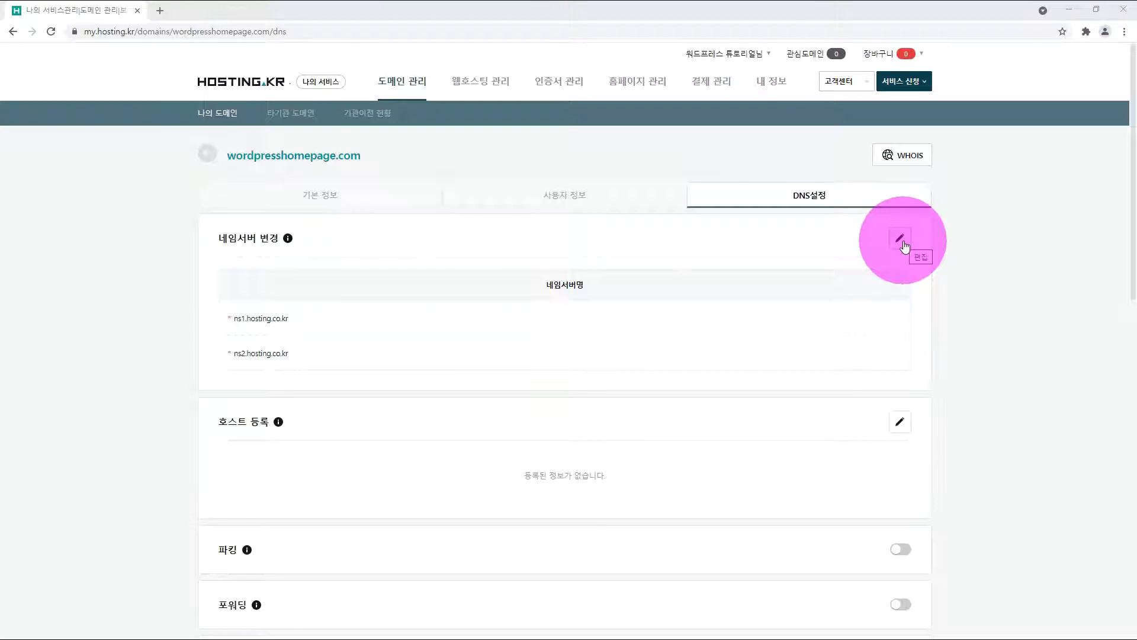
left_click(900, 240)
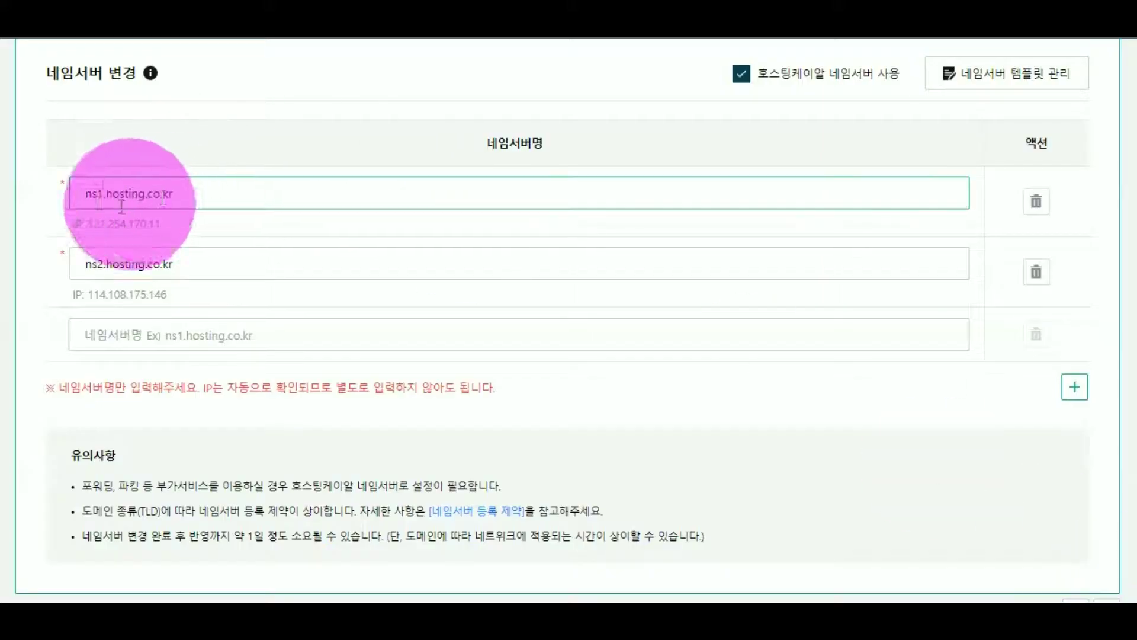
left_click_drag(105, 195, 228, 198)
type("cafe")
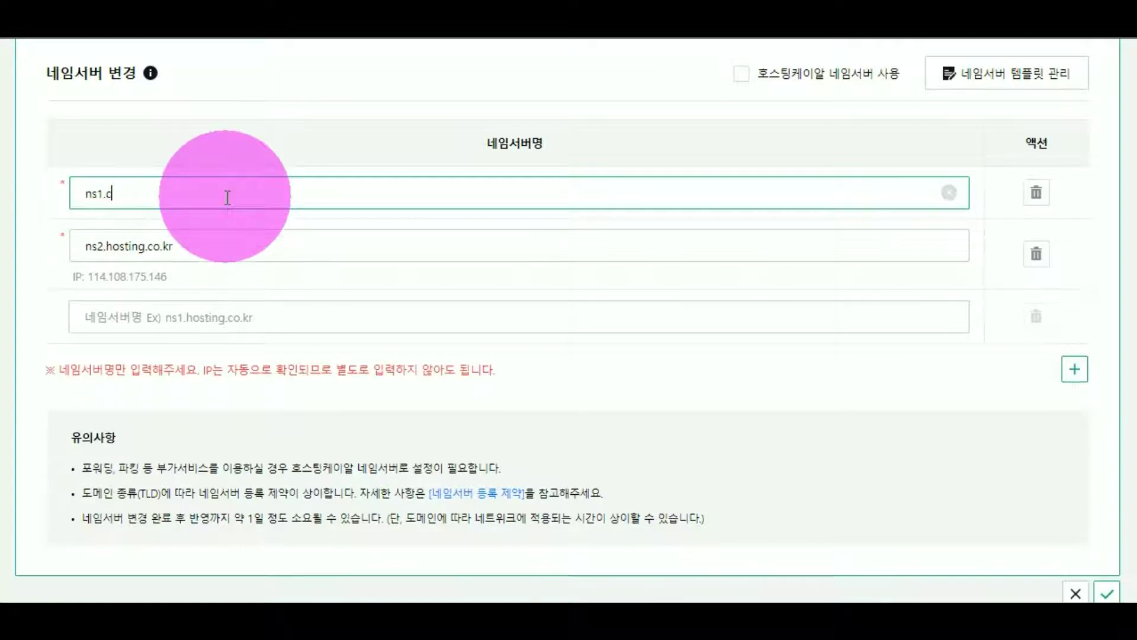
type("24.com")
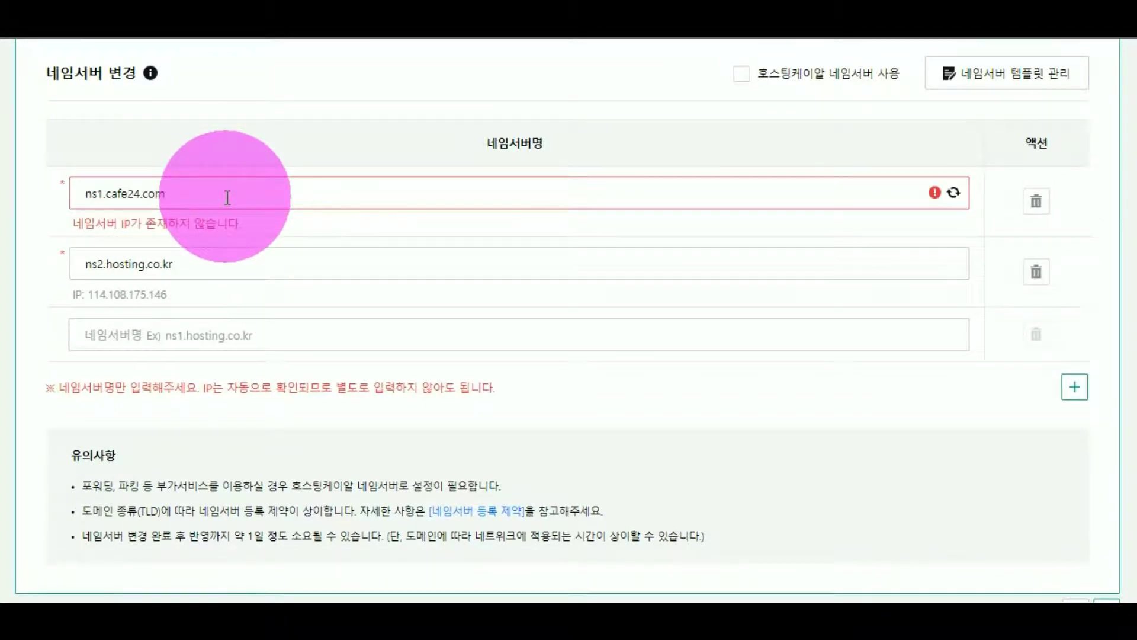
Step: Set the second name server to ns1.cafe24.co.kr and save the name server change
double_click(123, 264)
type("ns1.ca")
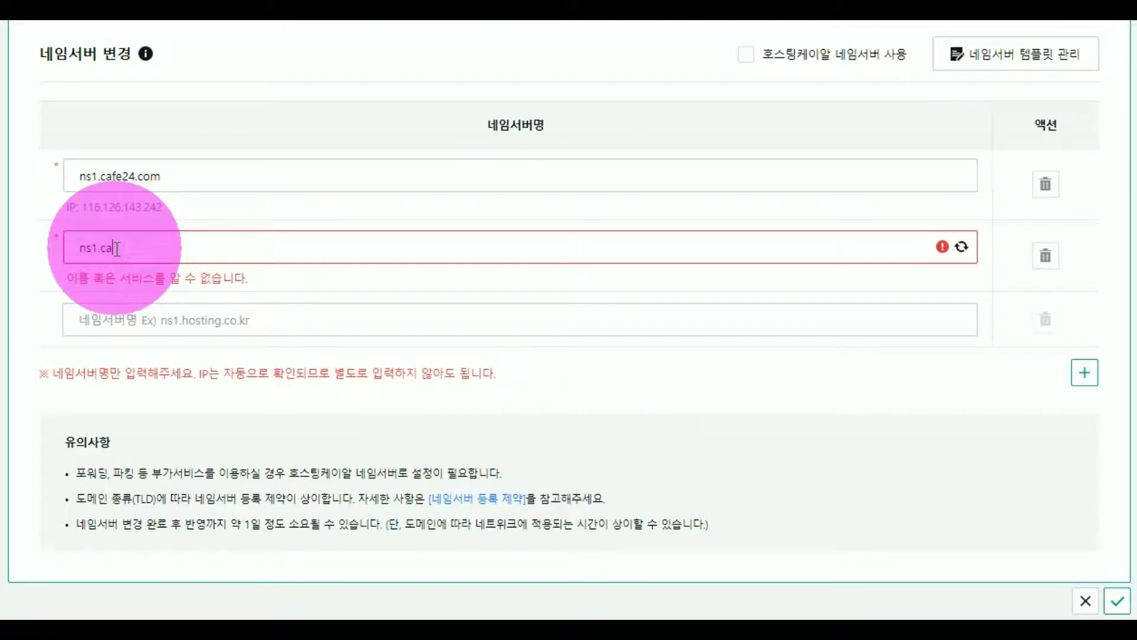
type("fe24.co.kr")
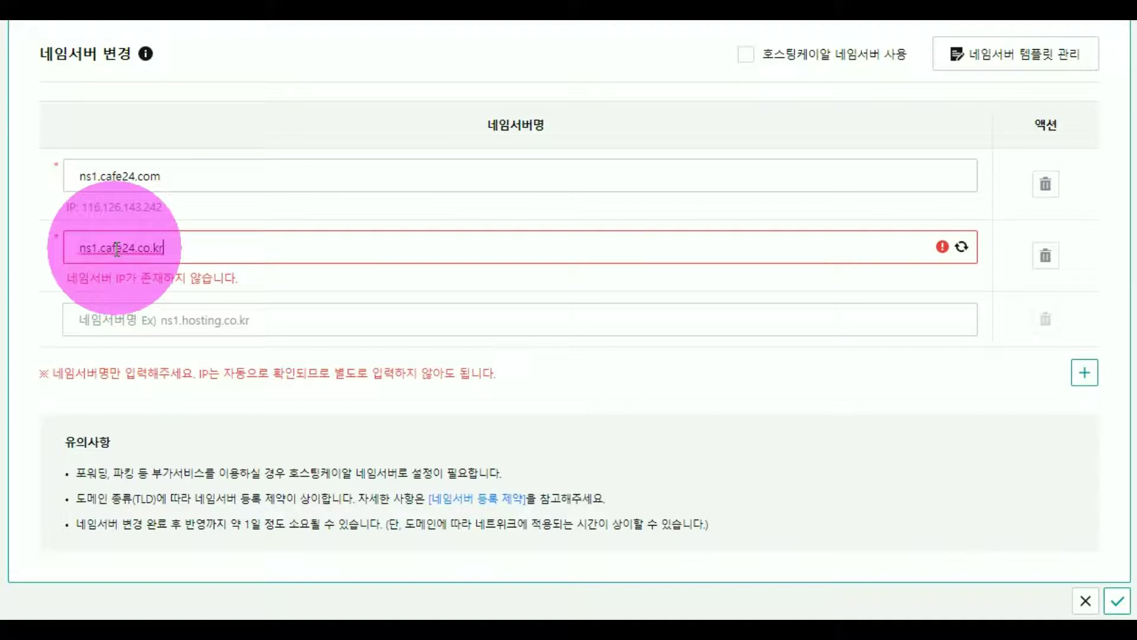
left_click(277, 285)
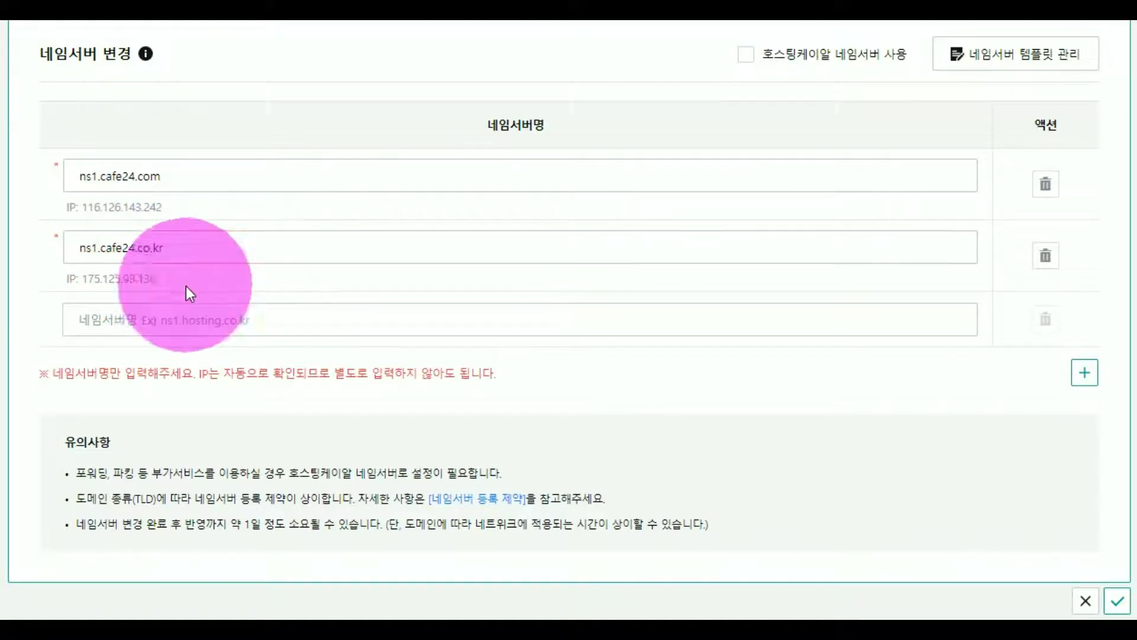
left_click(1114, 602)
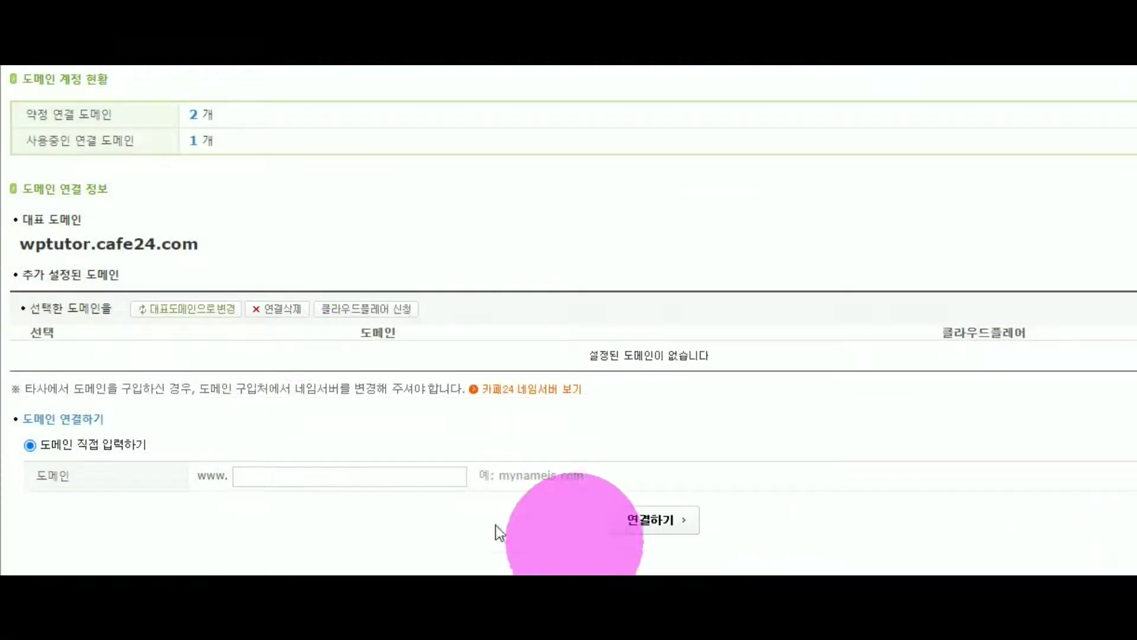
Step: In Cafe24 domain connection management, enter wordpresshomepage.com, connect it to the hosting account and acknowledge the message
left_click(308, 476)
left_click(302, 517)
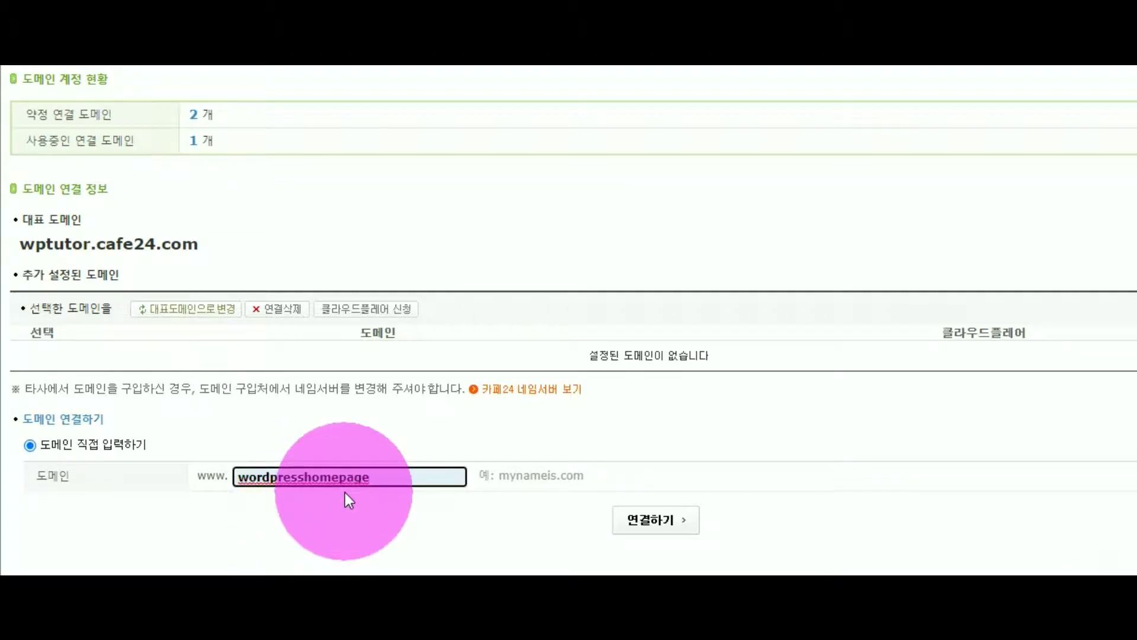
type(".com")
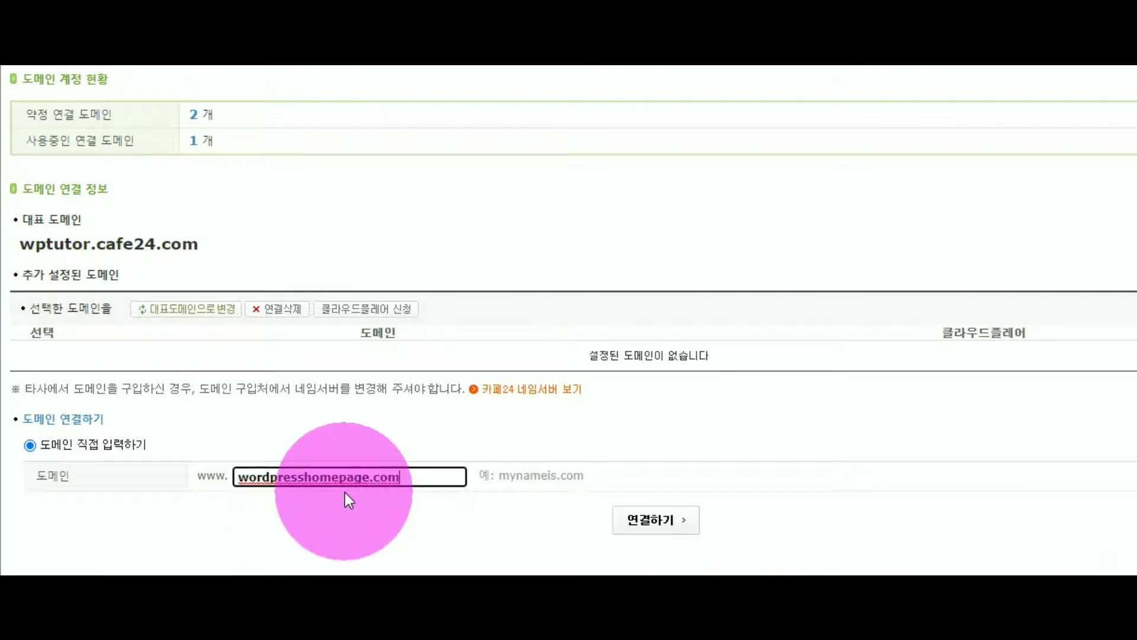
left_click(664, 520)
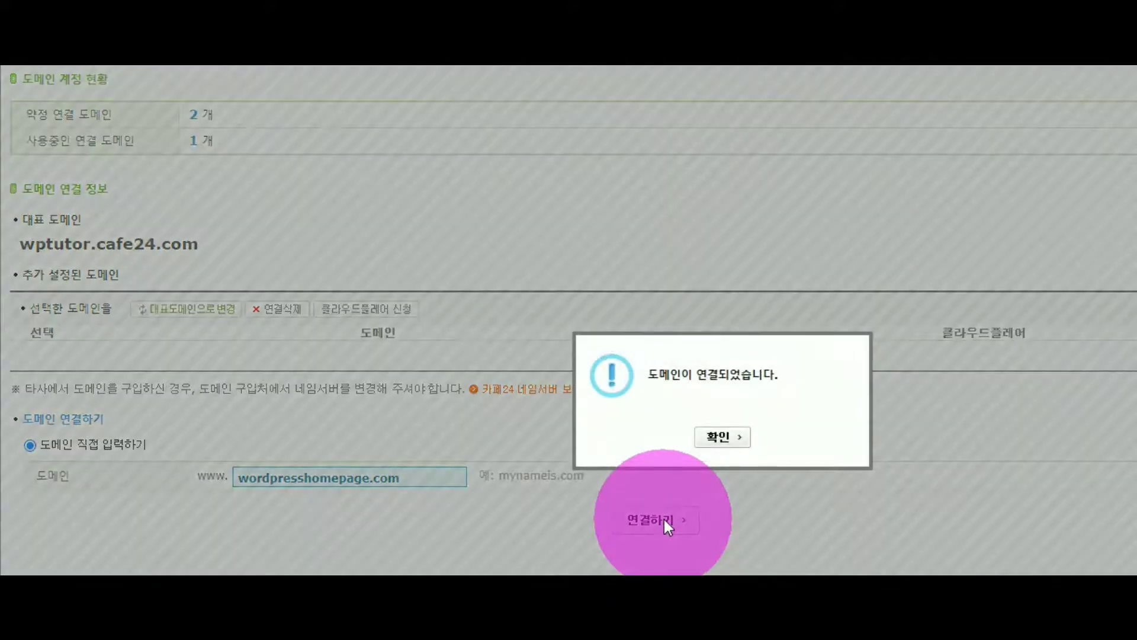
left_click(724, 436)
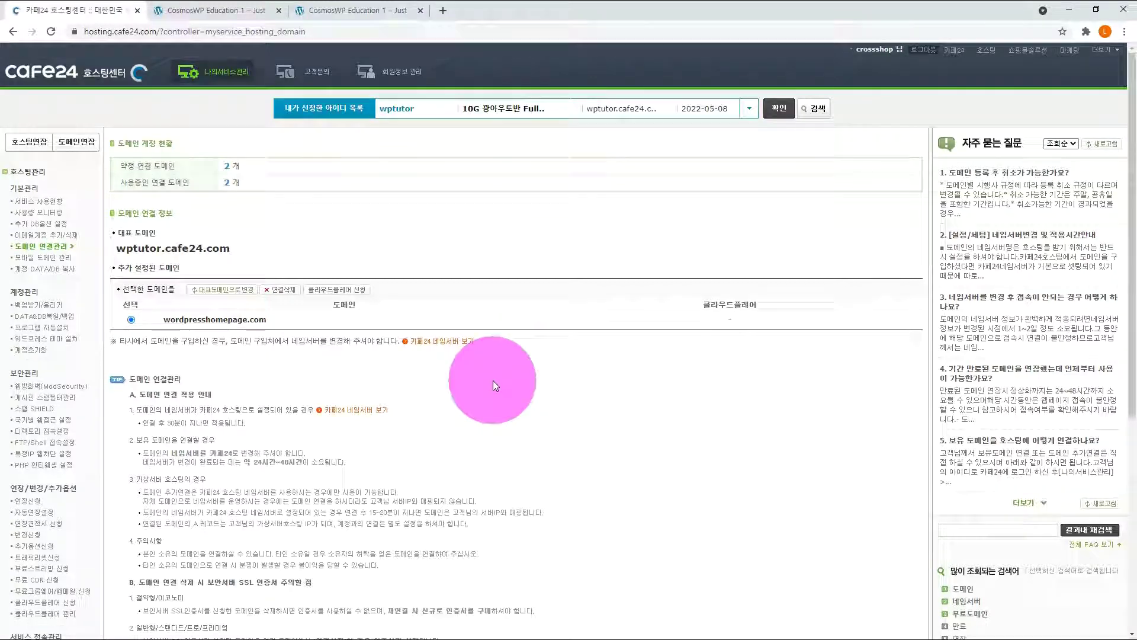
Step: Make wordpresshomepage.com the representative domain in place of wptutor.cafe24.com and acknowledge the message
double_click(209, 252)
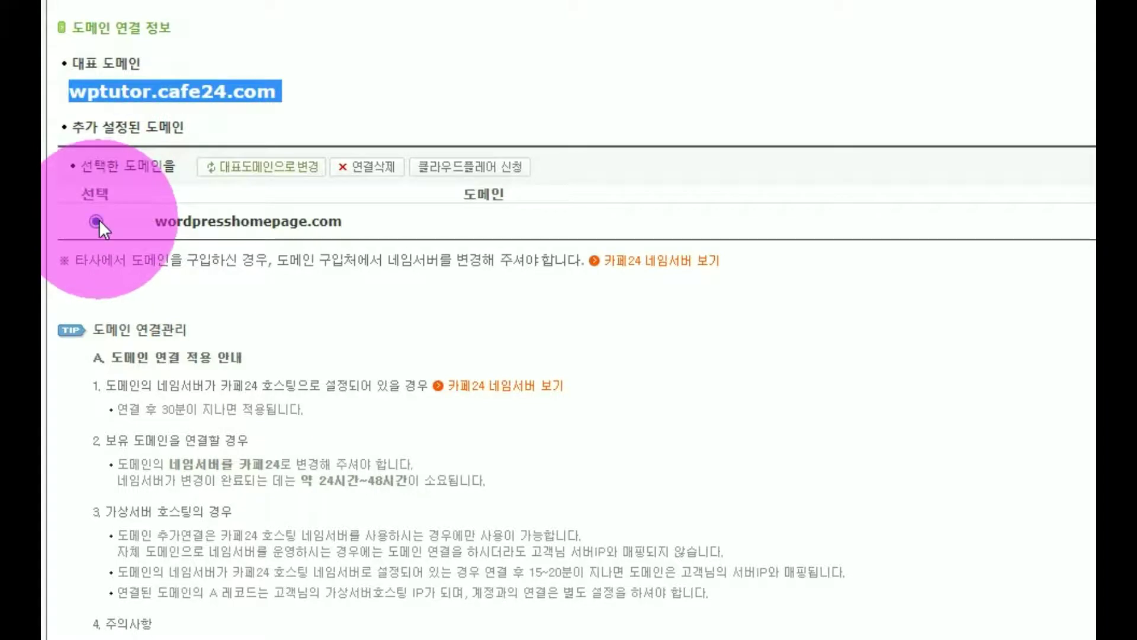
left_click(251, 170)
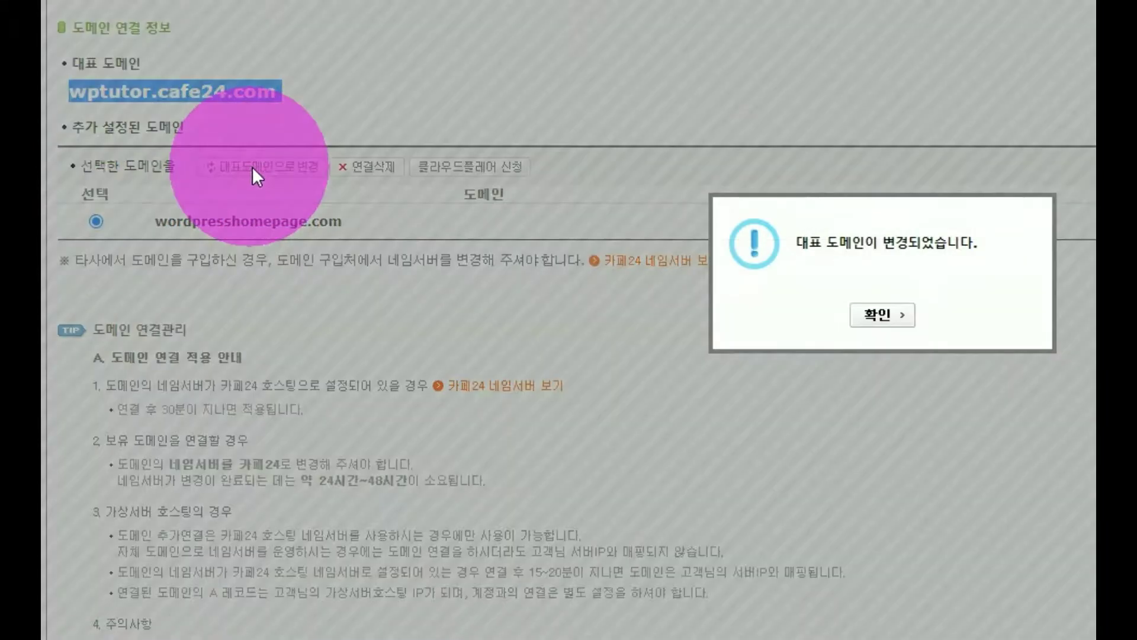
left_click(878, 316)
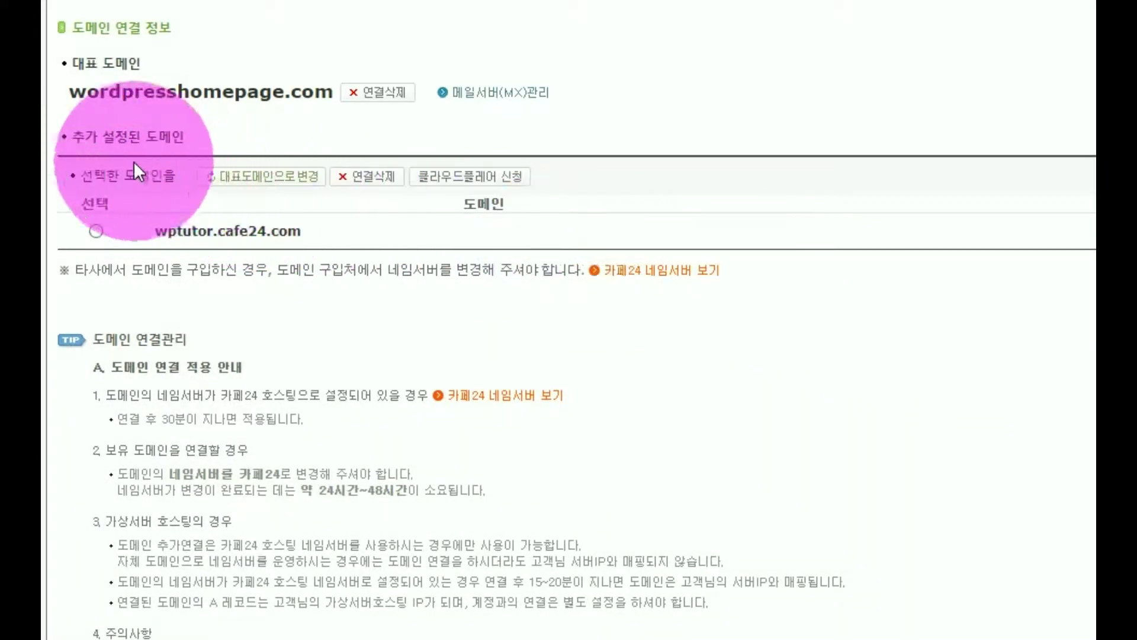
Step: Copy the representative domain name wordpresshomepage.com
left_click_drag(65, 92, 331, 100)
key("ctrl+c")
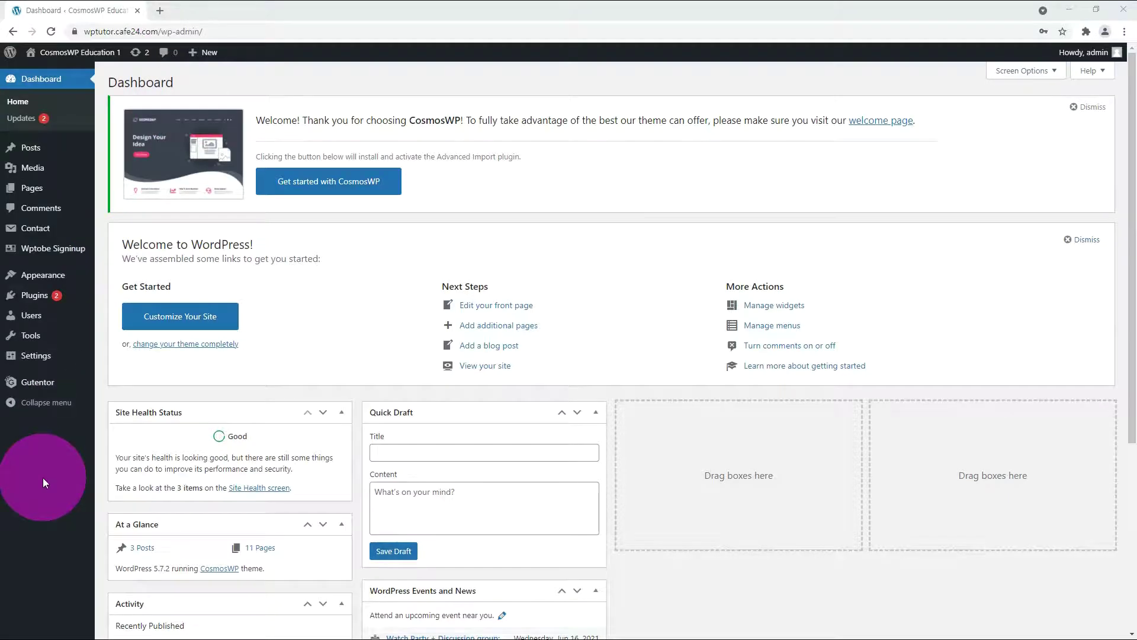
mouse_move(35, 356)
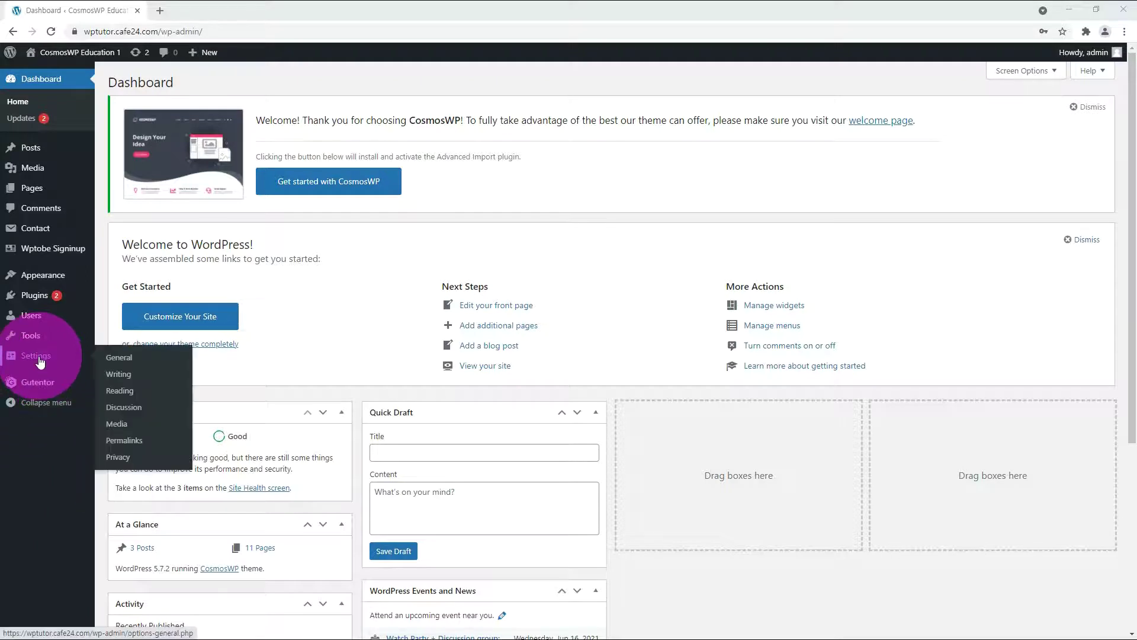
left_click(141, 363)
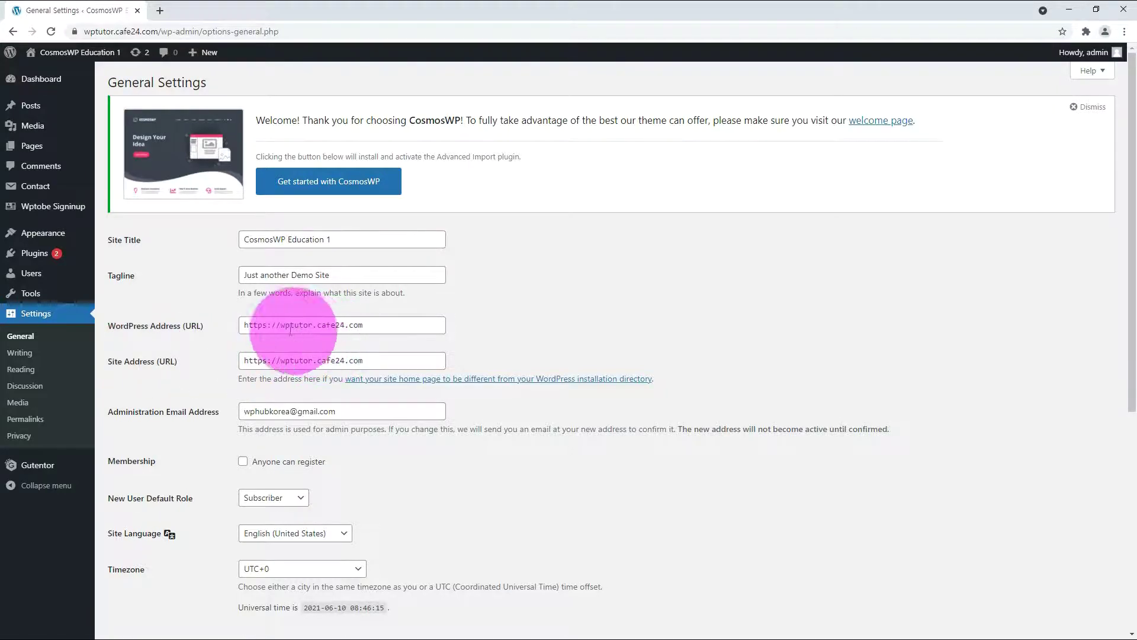
left_click(264, 326)
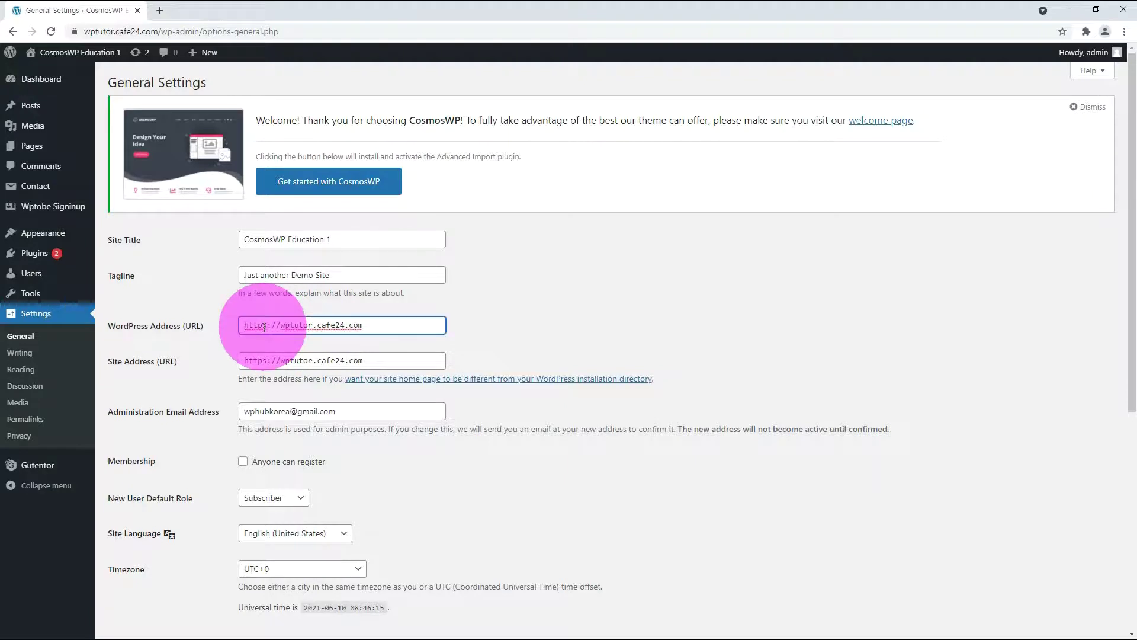
key("Delete")
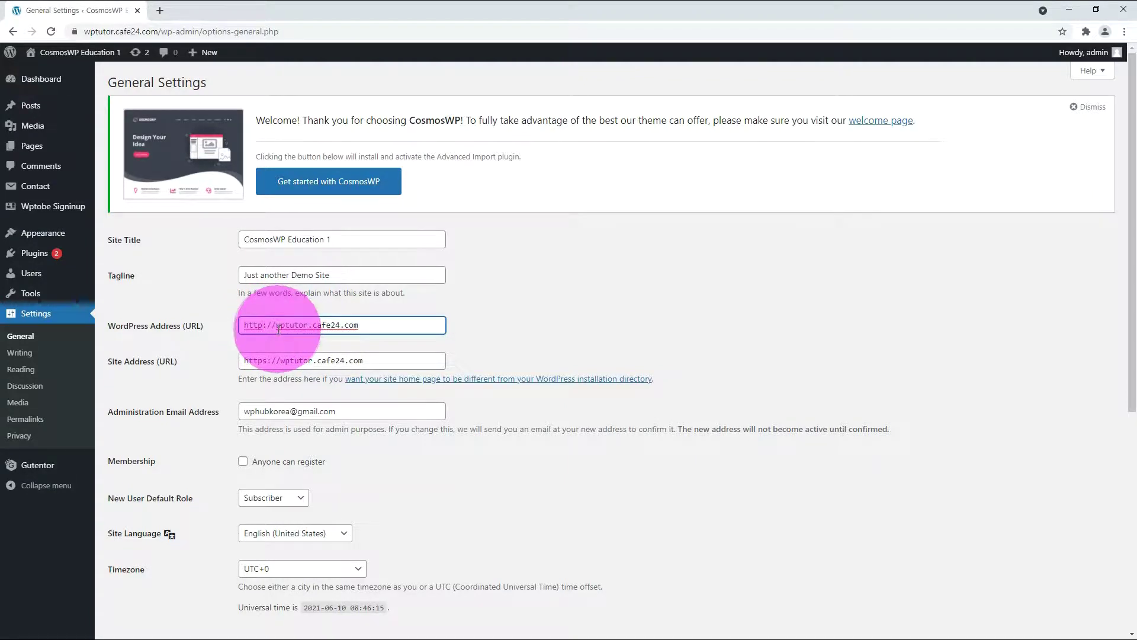
left_click_drag(276, 325, 401, 325)
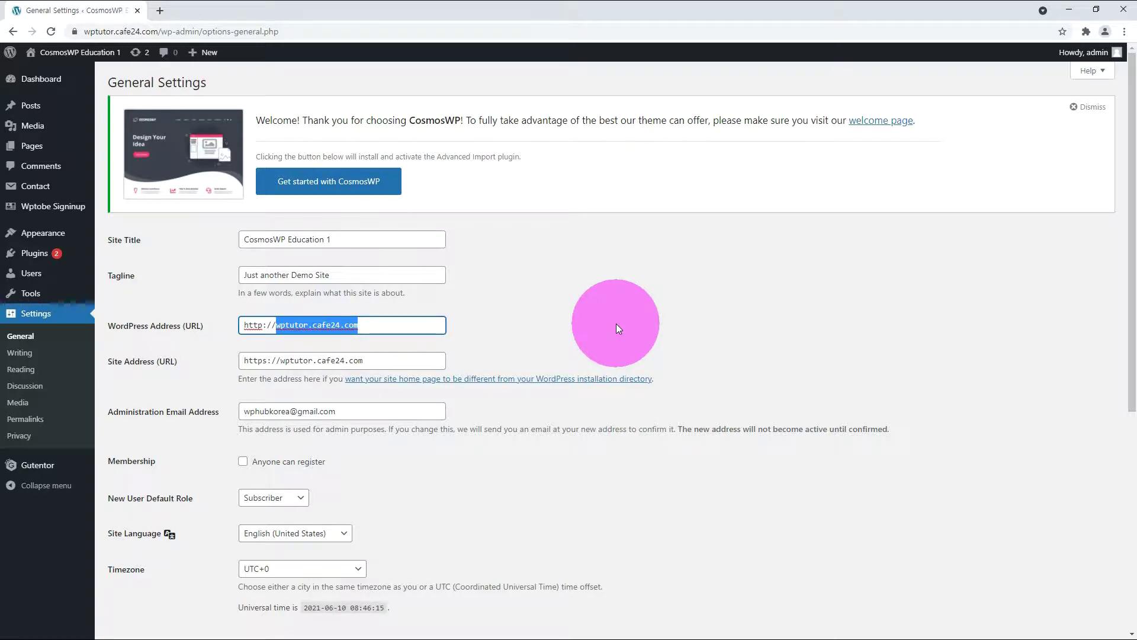
type("www.wordpresshome")
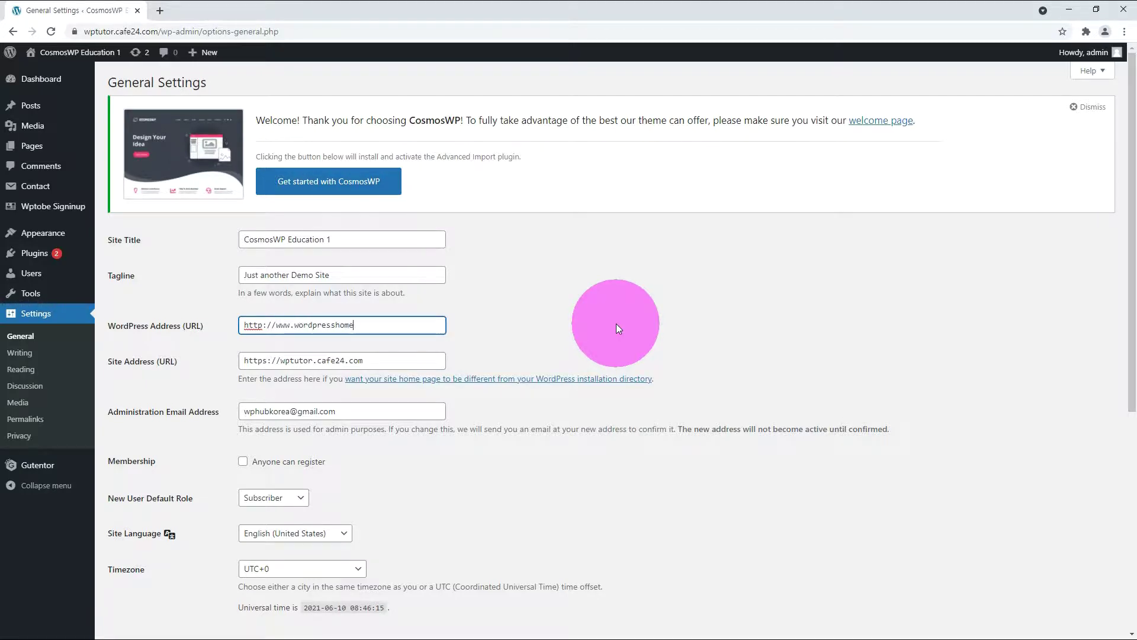
type("page.com")
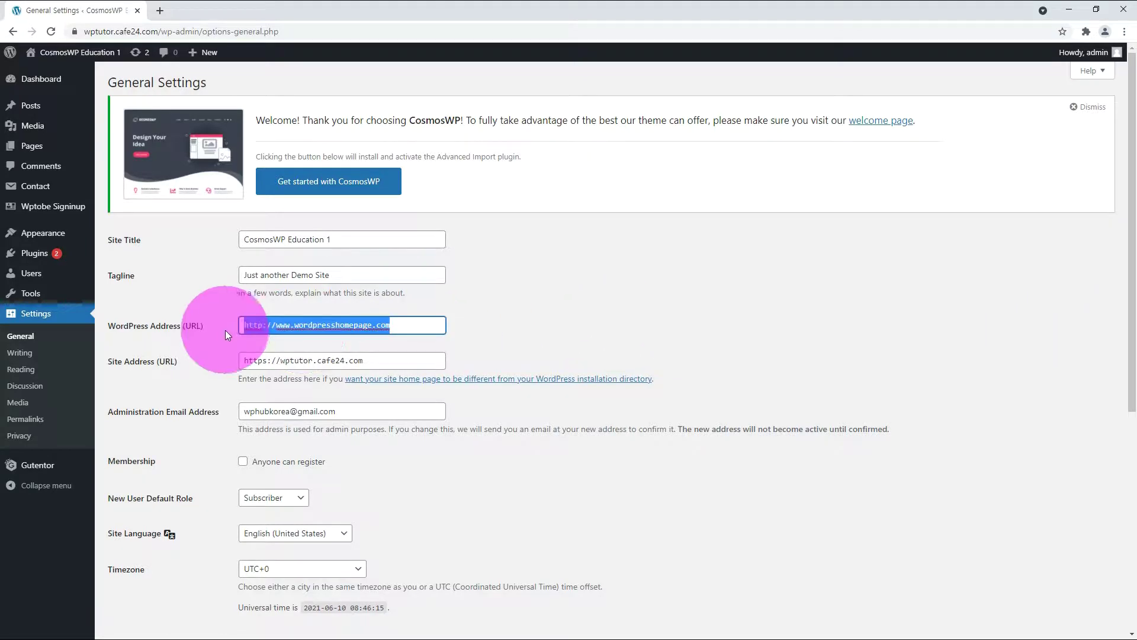
key("Tab")
key("ctrl+v")
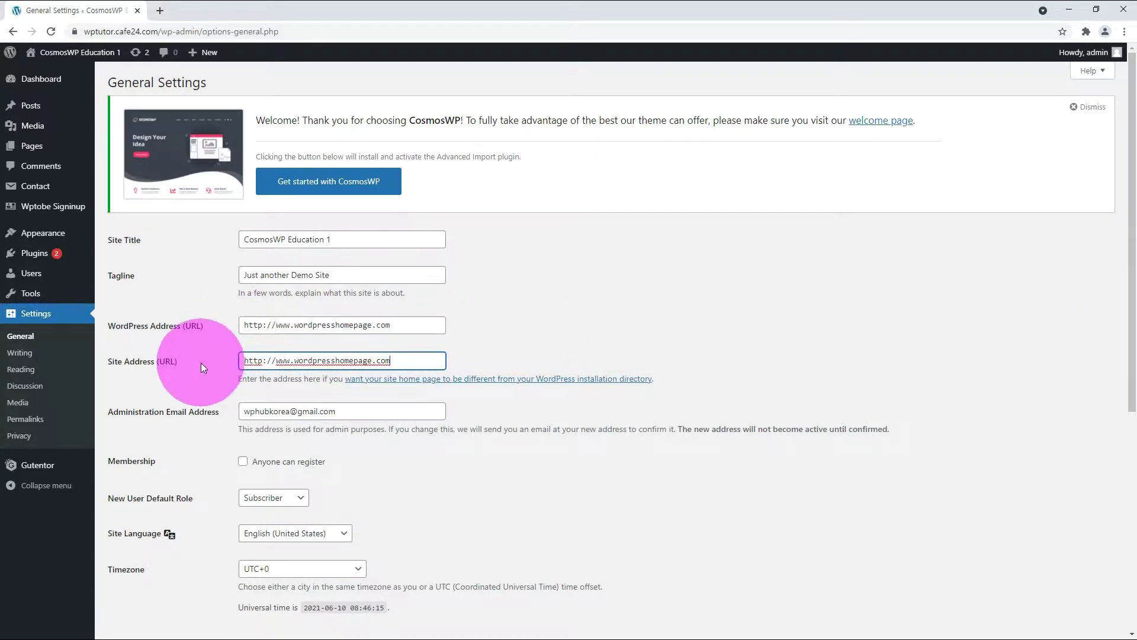
scroll(200, 362, "down", 6)
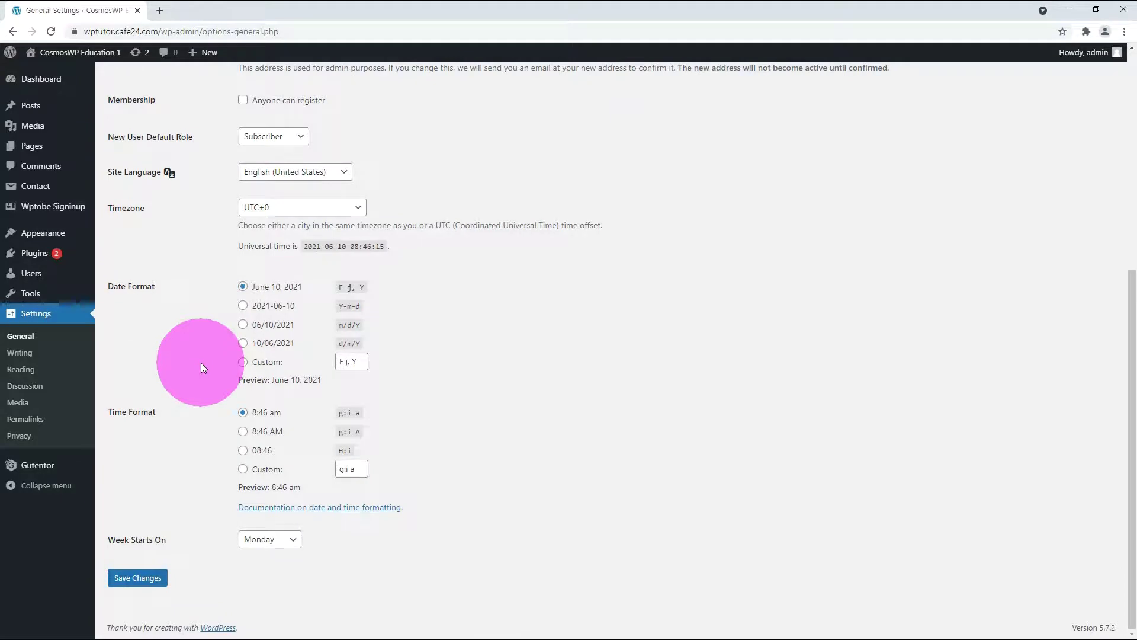
left_click(161, 575)
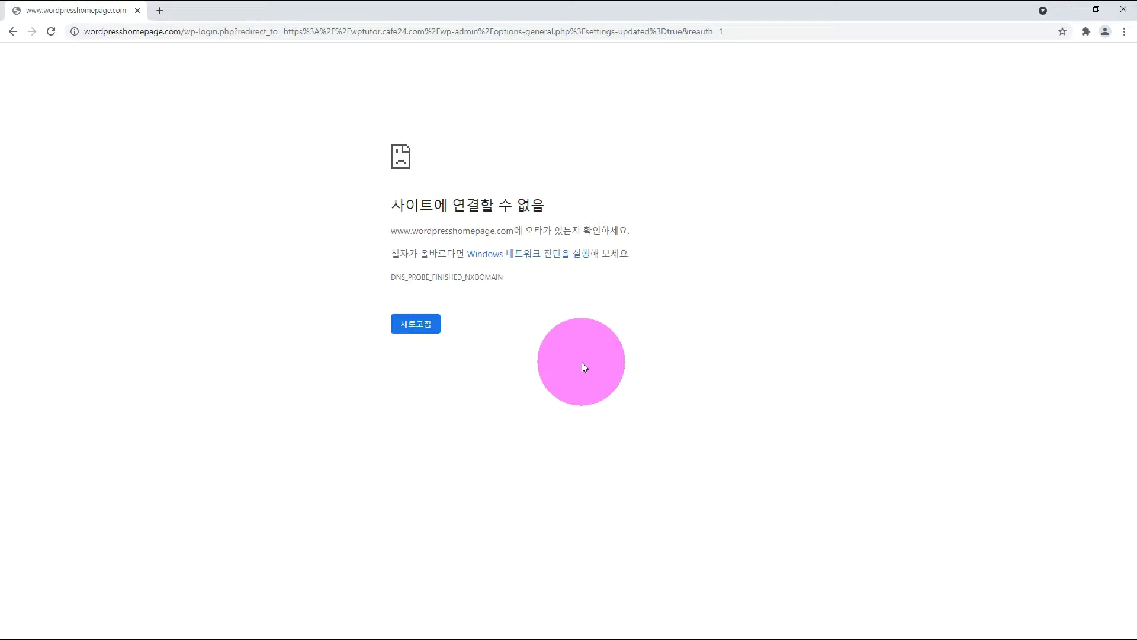
key("F5")
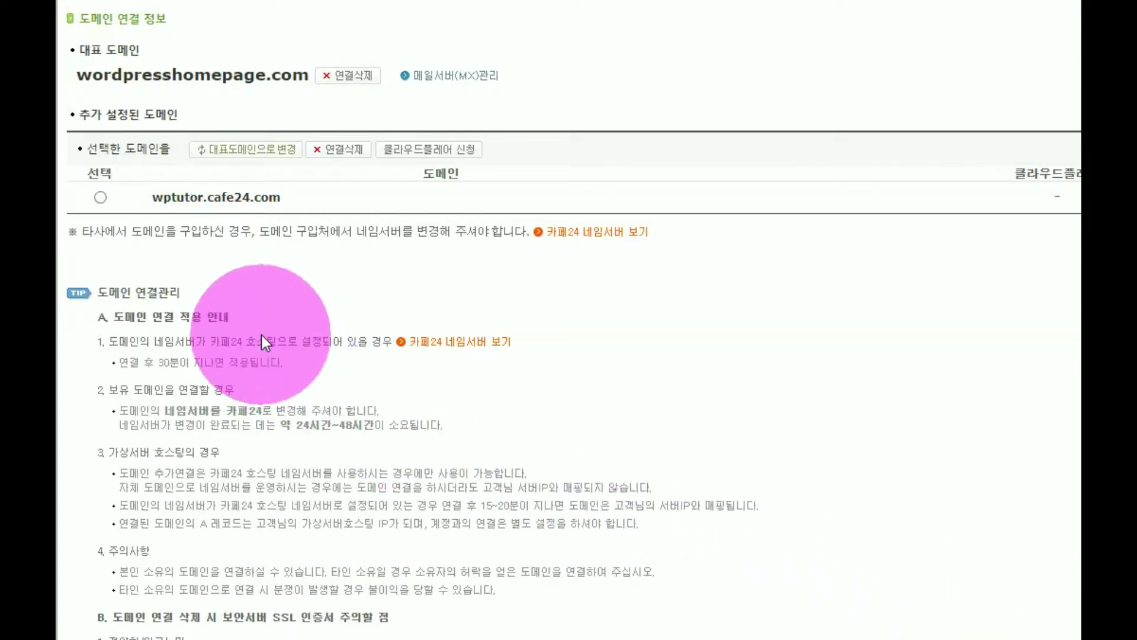
Step: In Cafe24 domain connection management, delete the connection of the additional domain wptutor.cafe24.com and acknowledge the message
left_click(99, 197)
left_click_drag(299, 196, 148, 201)
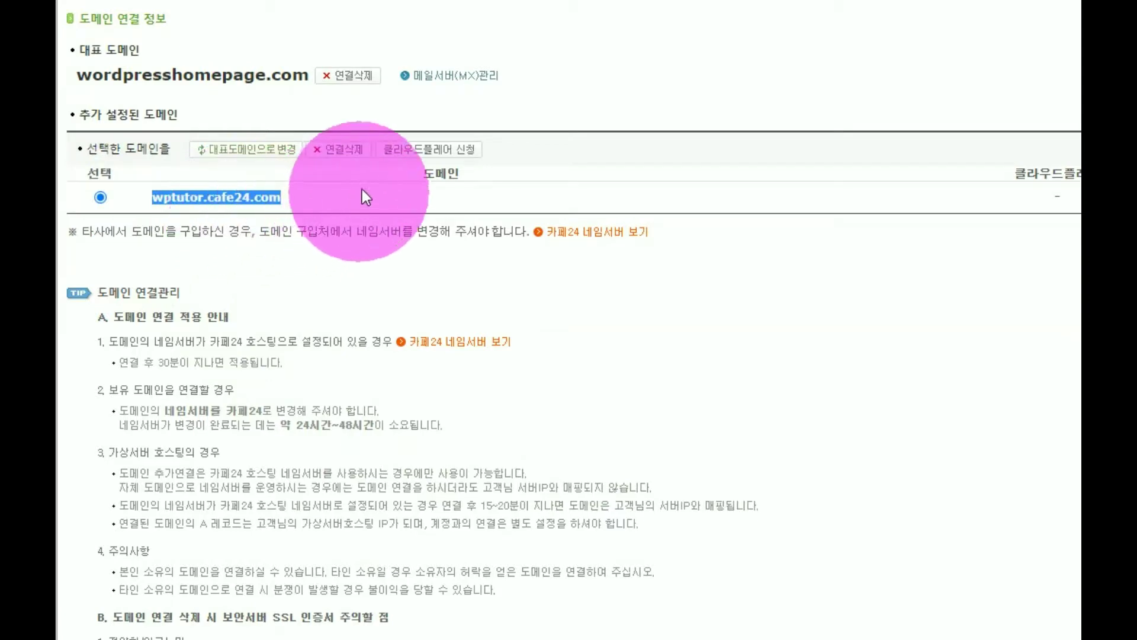
left_click(344, 156)
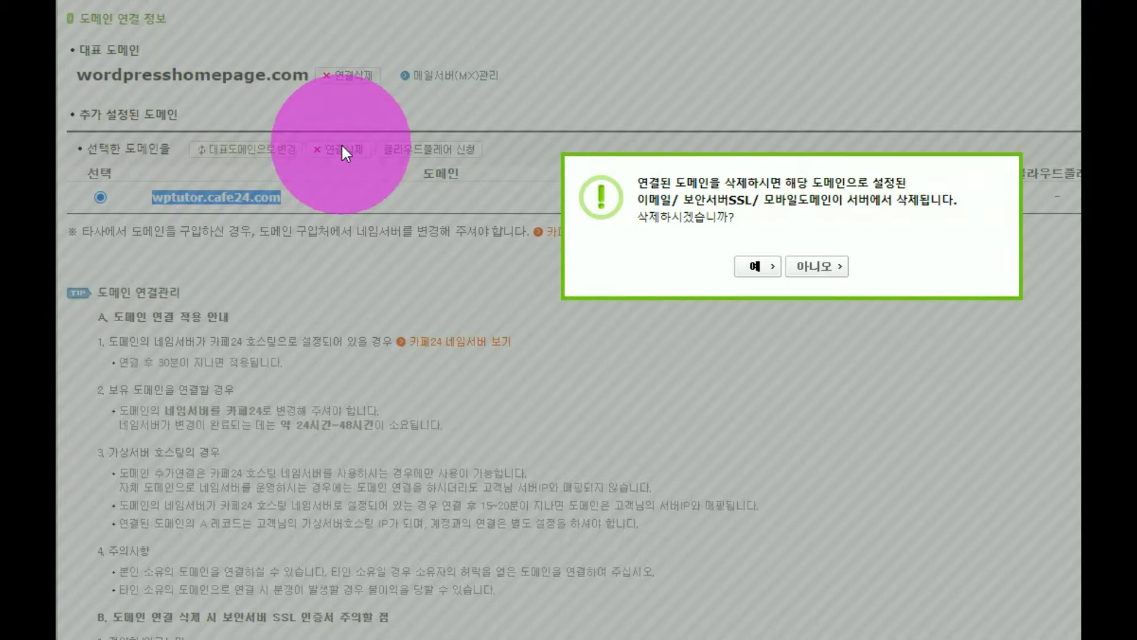
left_click(755, 266)
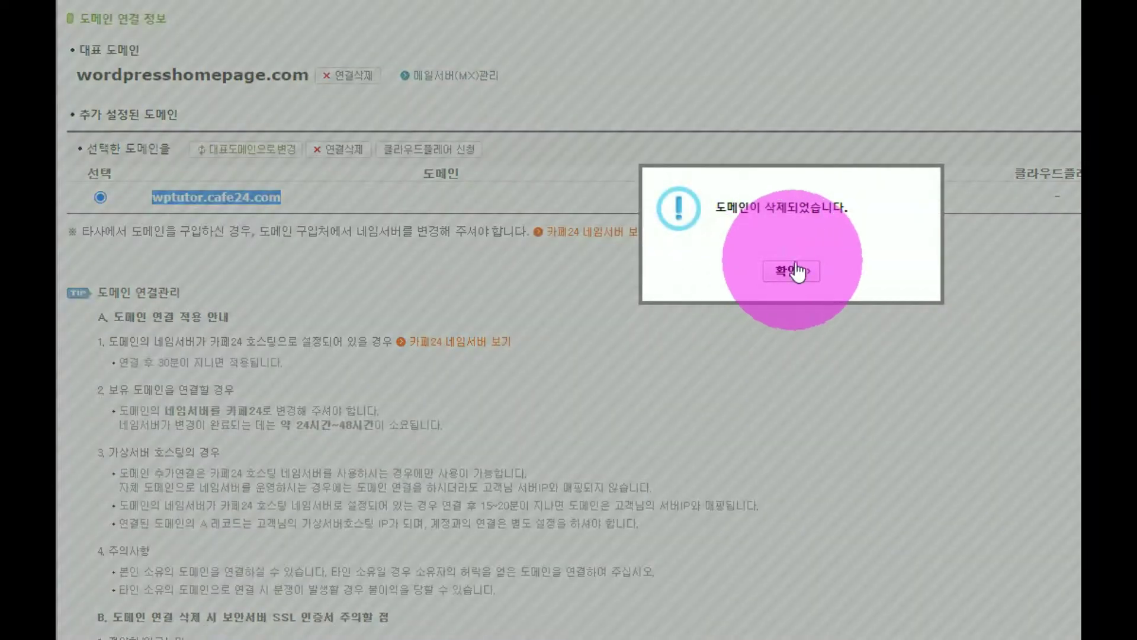
left_click(797, 271)
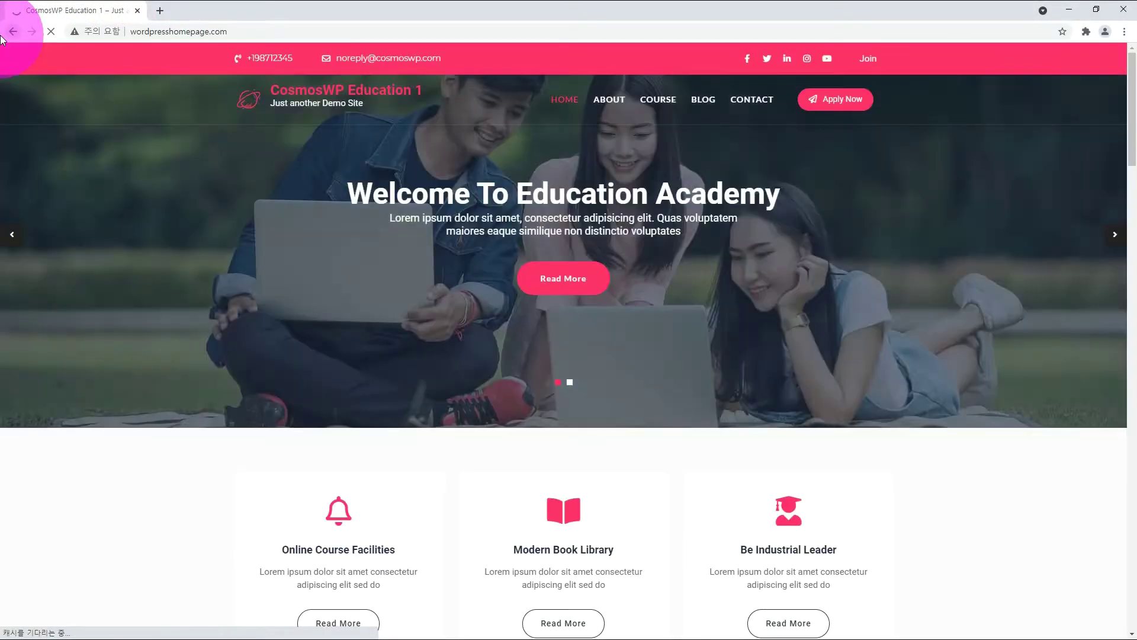
left_click(240, 32)
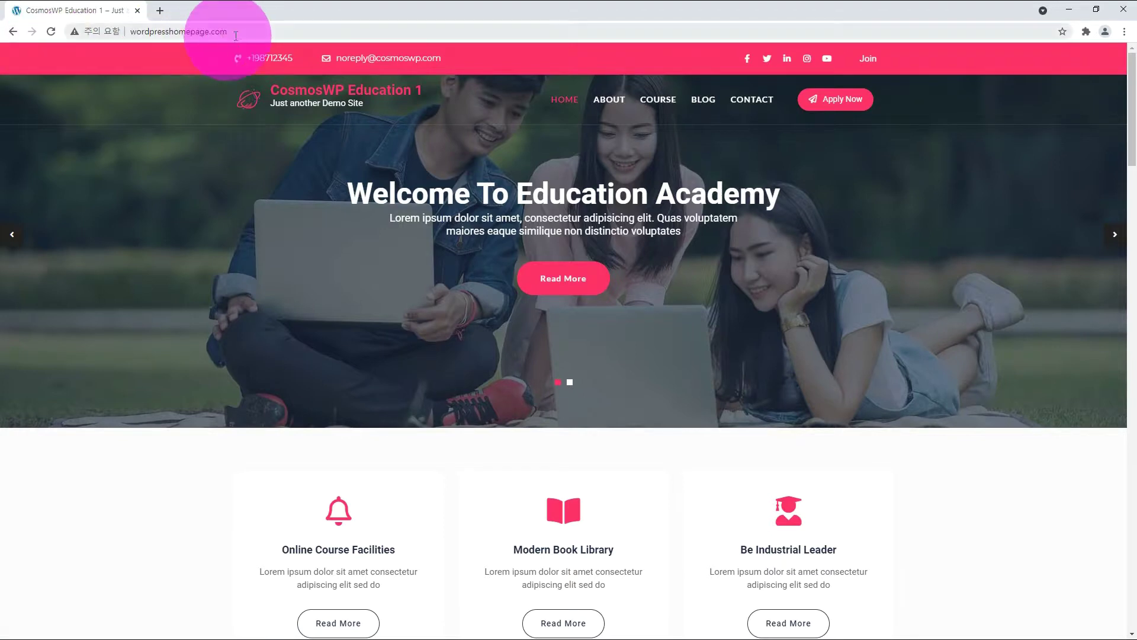